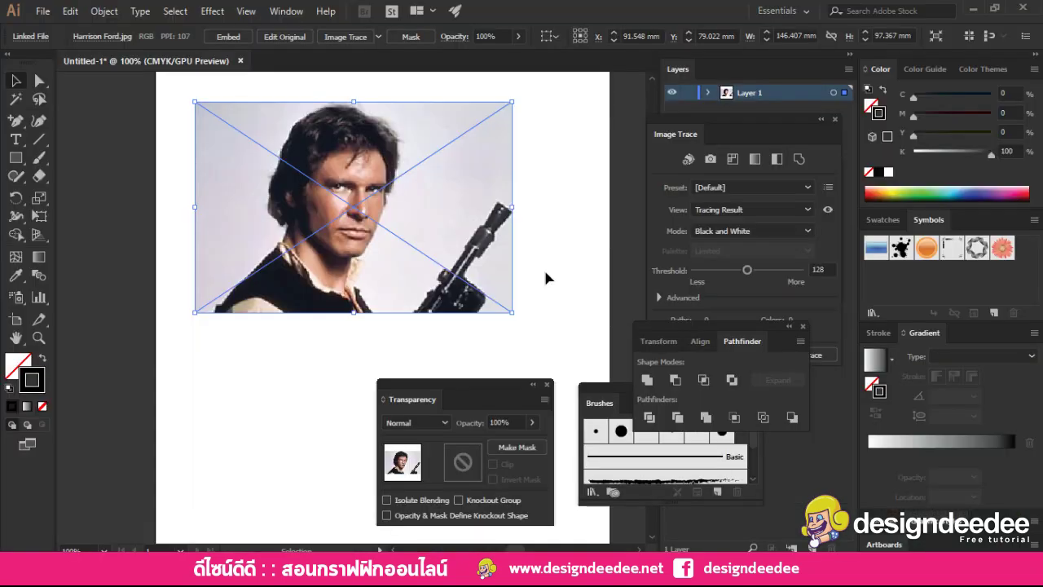
# Step: Move the photo off the artboard to the right
pyautogui.click(563, 275)
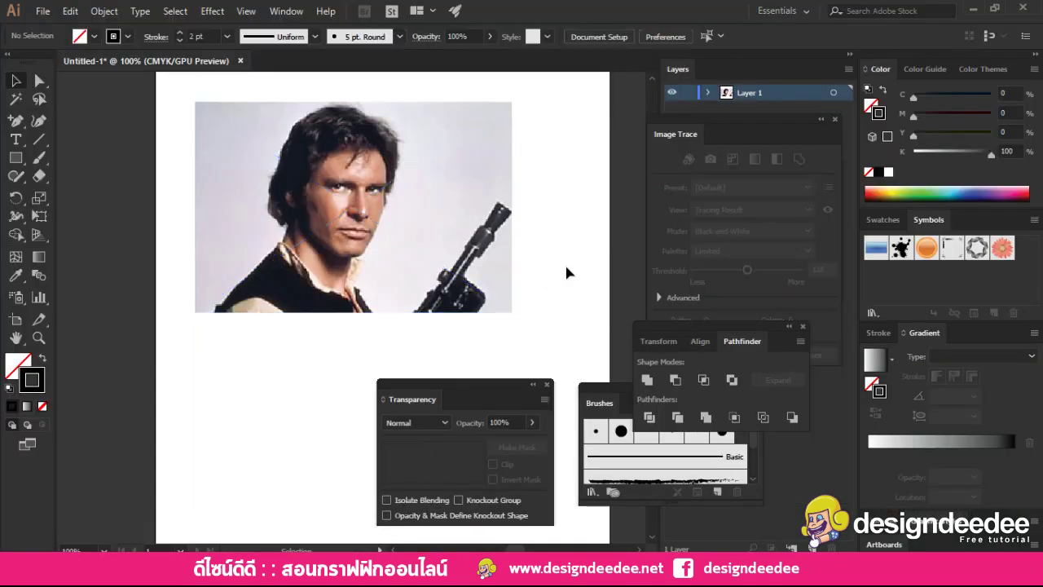
pyautogui.hotkey('ctrl', '-')
pyautogui.moveTo(533, 275); pyautogui.dragTo(468, 179)
pyautogui.click(369, 163)
pyautogui.moveTo(285, 202); pyautogui.dragTo(168, 225)
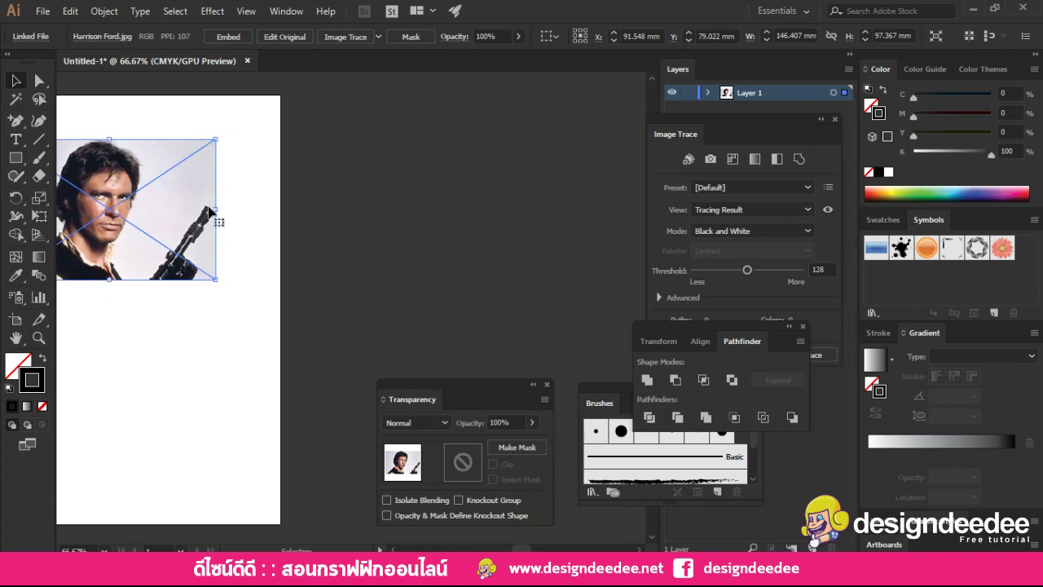
pyautogui.moveTo(201, 195)
pyautogui.mouseDown()
pyautogui.moveTo(514, 184)
pyautogui.moveTo(321, 150)
pyautogui.mouseUp()
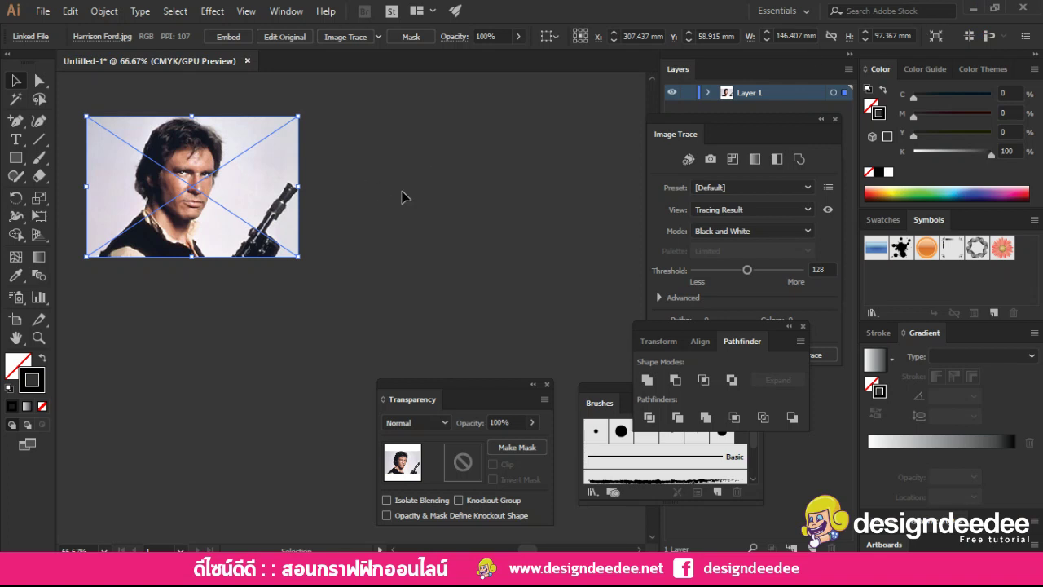
# Step: Make two more copies of the photo, forming a row of three identical photos
pyautogui.moveTo(259, 204); pyautogui.dragTo(416, 225)
pyautogui.hotkey('ctrl', 'd')
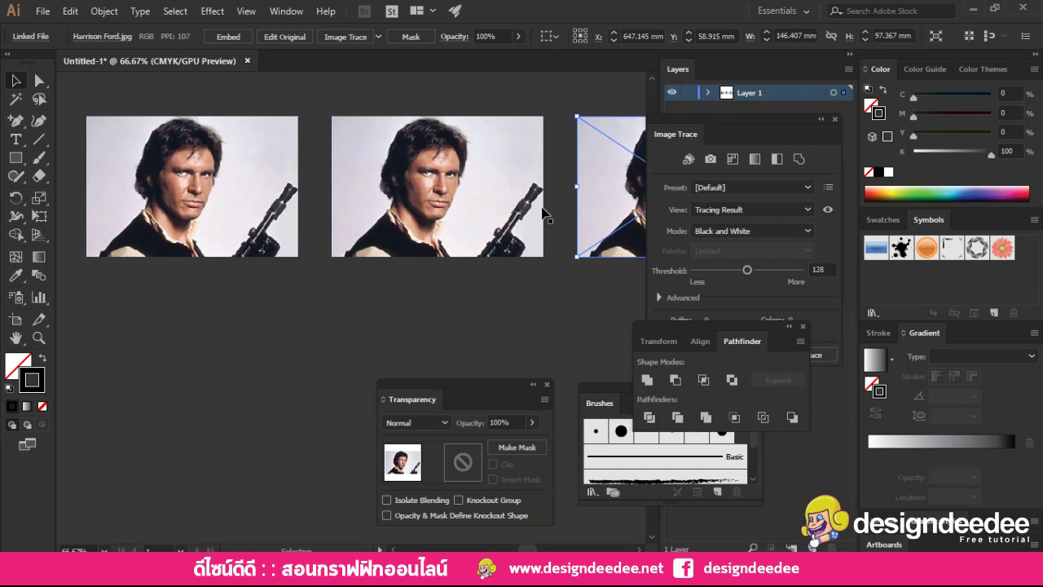
pyautogui.hotkey('ctrl', '-')
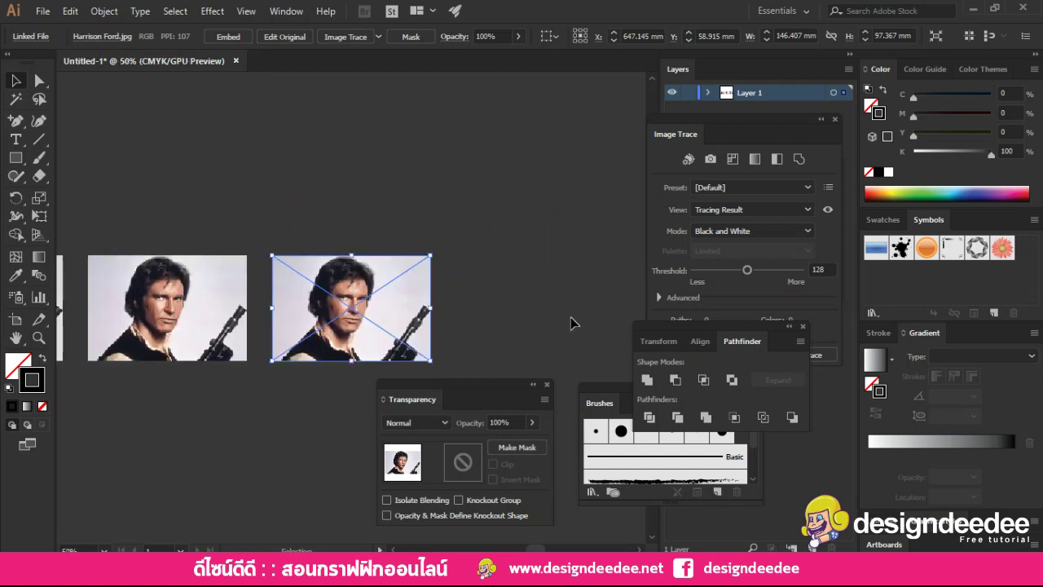
pyautogui.click(499, 263)
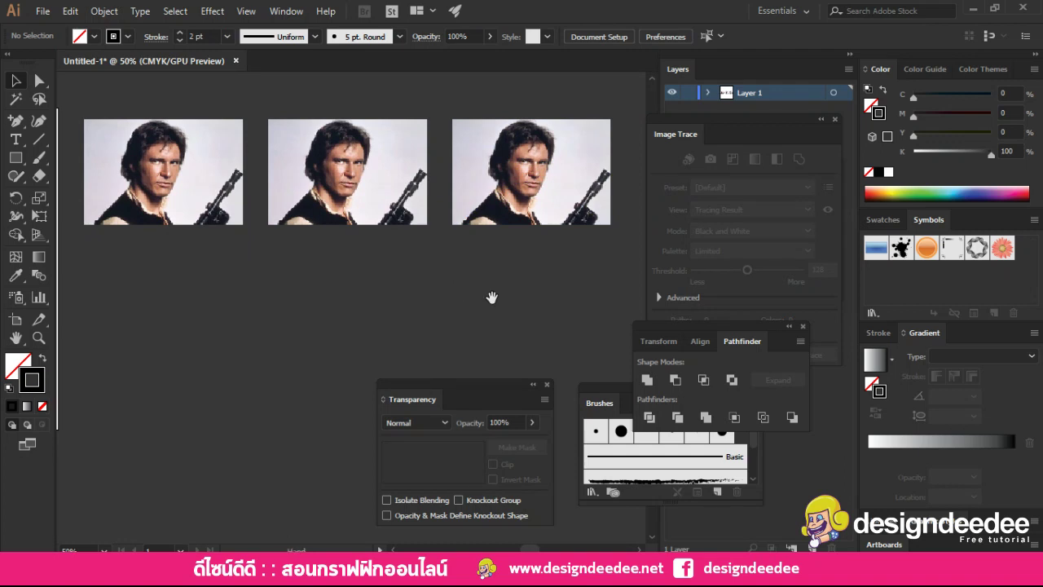
pyautogui.moveTo(491, 298); pyautogui.dragTo(492, 279)
pyautogui.hotkey('ctrl', 'z')
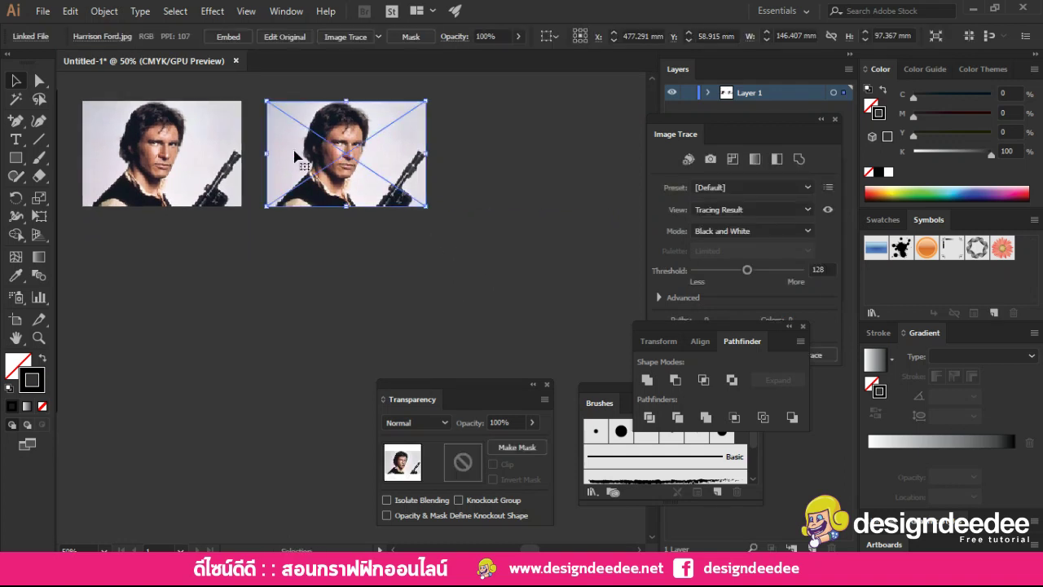
pyautogui.moveTo(298, 160); pyautogui.dragTo(560, 177)
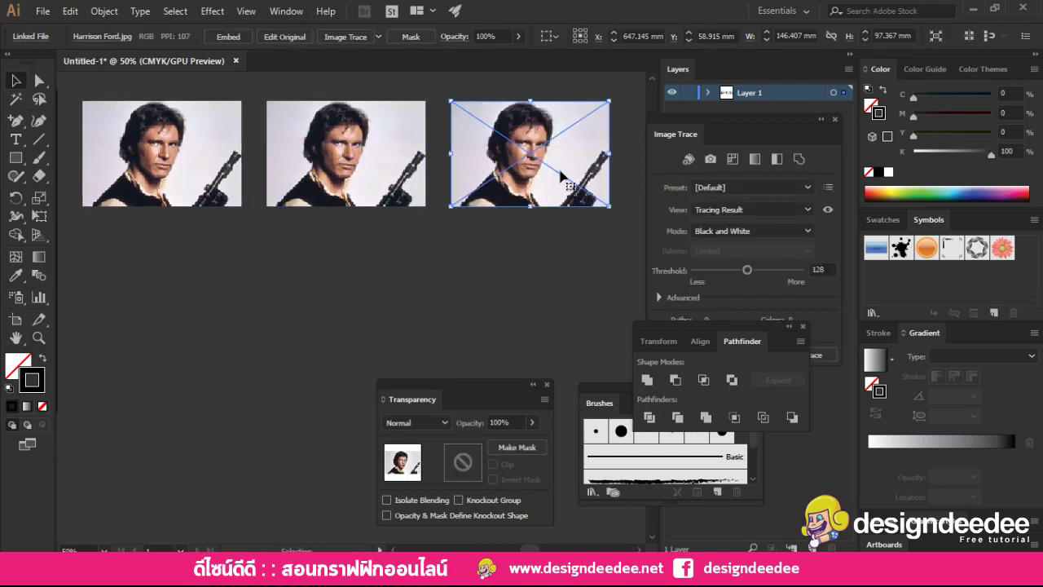
pyautogui.click(497, 290)
pyautogui.moveTo(407, 287); pyautogui.dragTo(419, 277)
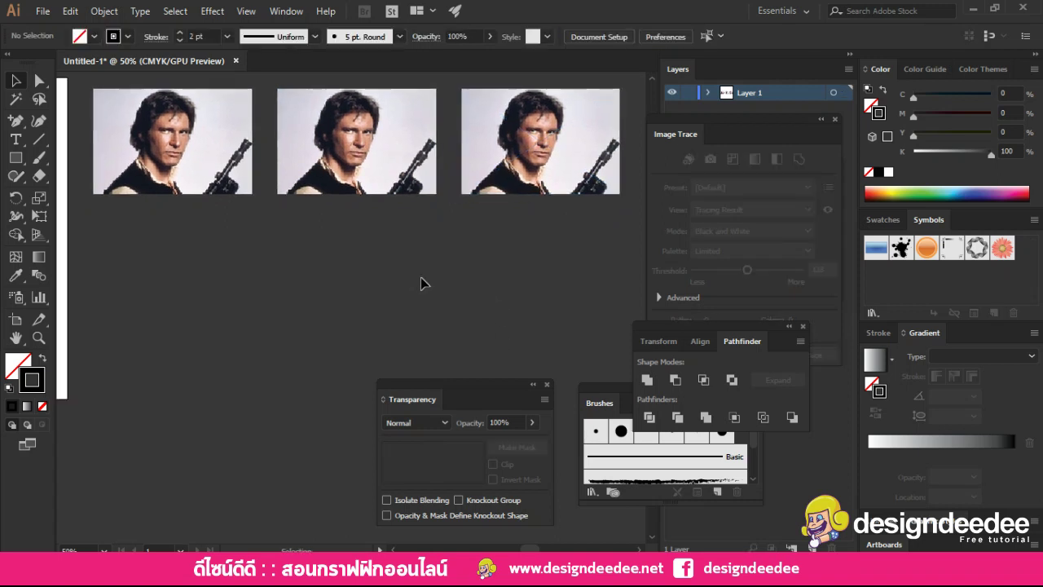
pyautogui.click(40, 138)
# Step: Draw a horizontal line beneath the first photo
pyautogui.moveTo(207, 247); pyautogui.dragTo(264, 247)
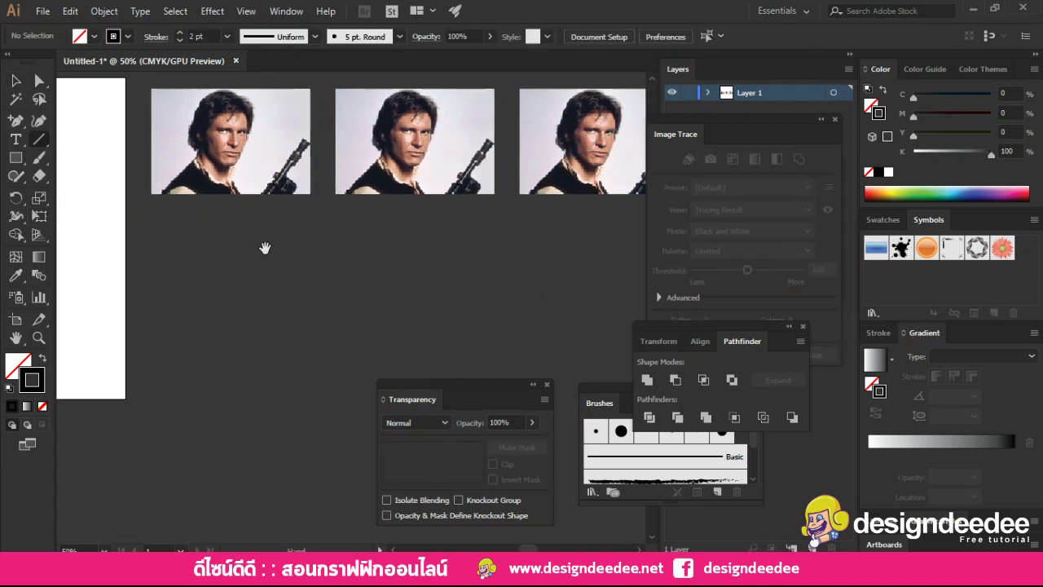
pyautogui.moveTo(143, 211); pyautogui.dragTo(324, 222)
pyautogui.hotkey('ctrl', '1')
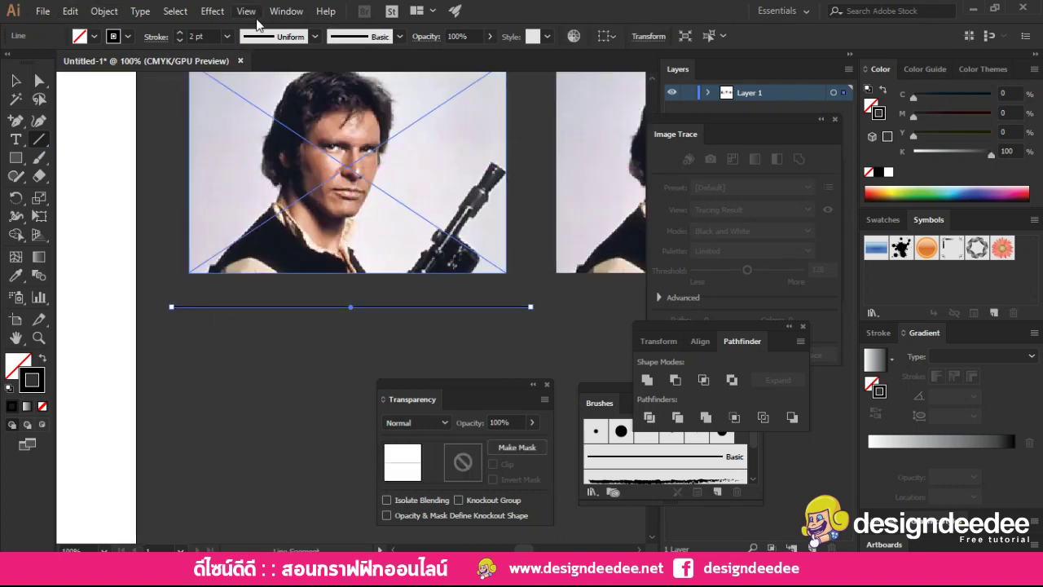
# Step: Apply a smooth Zig Zag effect (3.53 mm size, 4 ridges) to the line
pyautogui.click(213, 12)
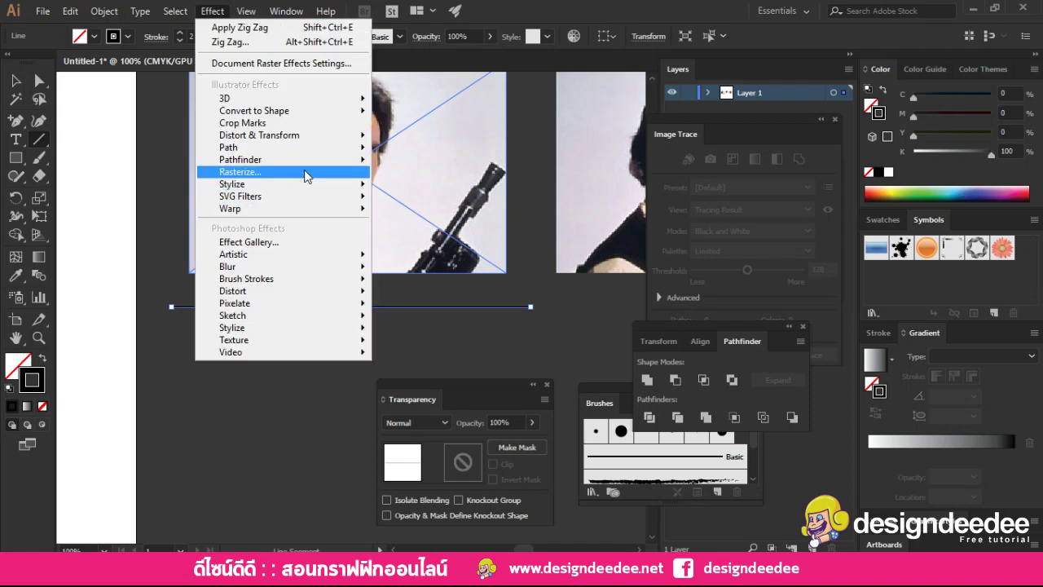
pyautogui.moveTo(259, 135)
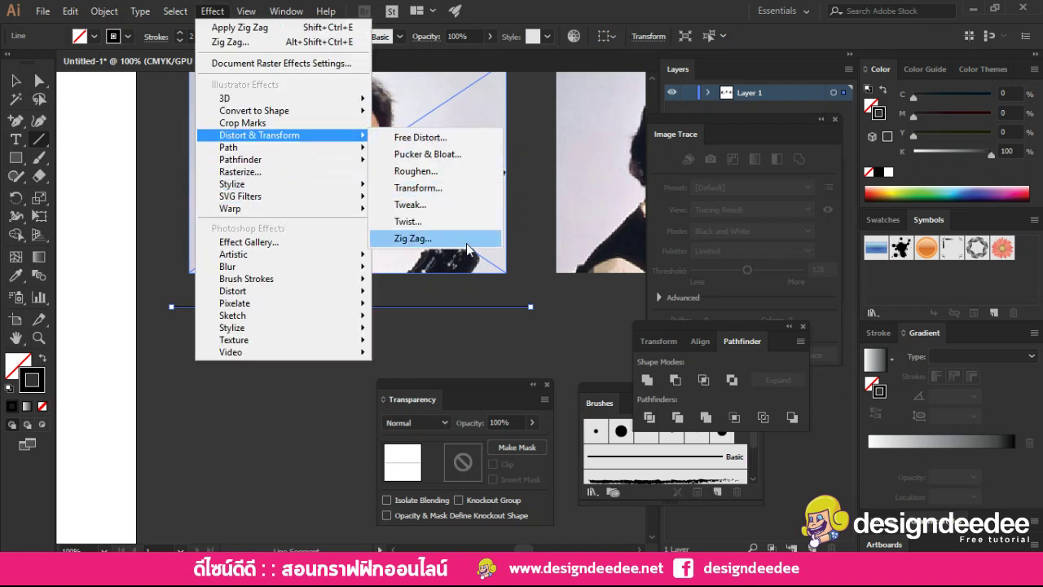
pyautogui.click(456, 238)
pyautogui.click(540, 385)
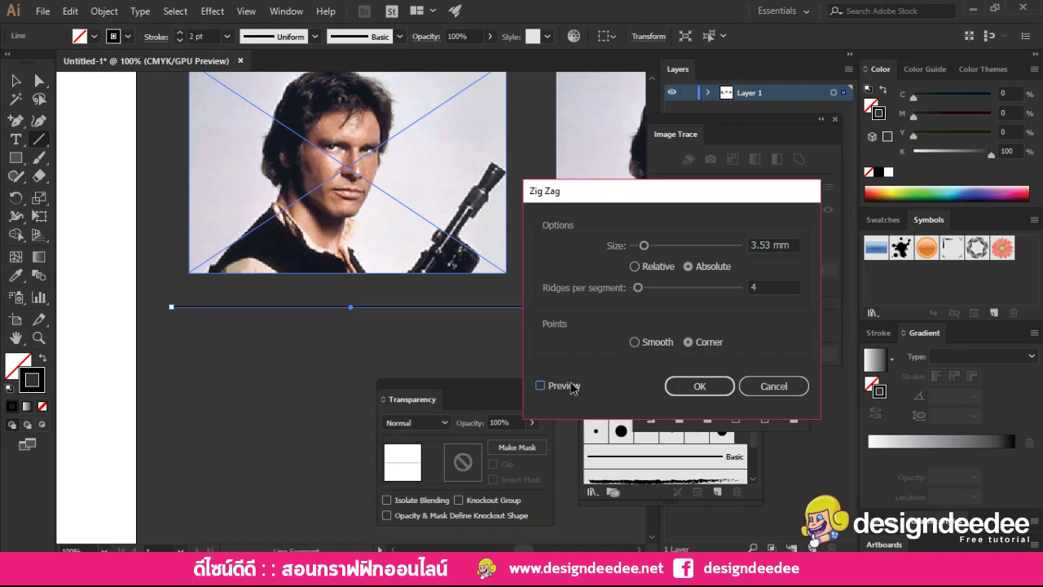
pyautogui.click(636, 343)
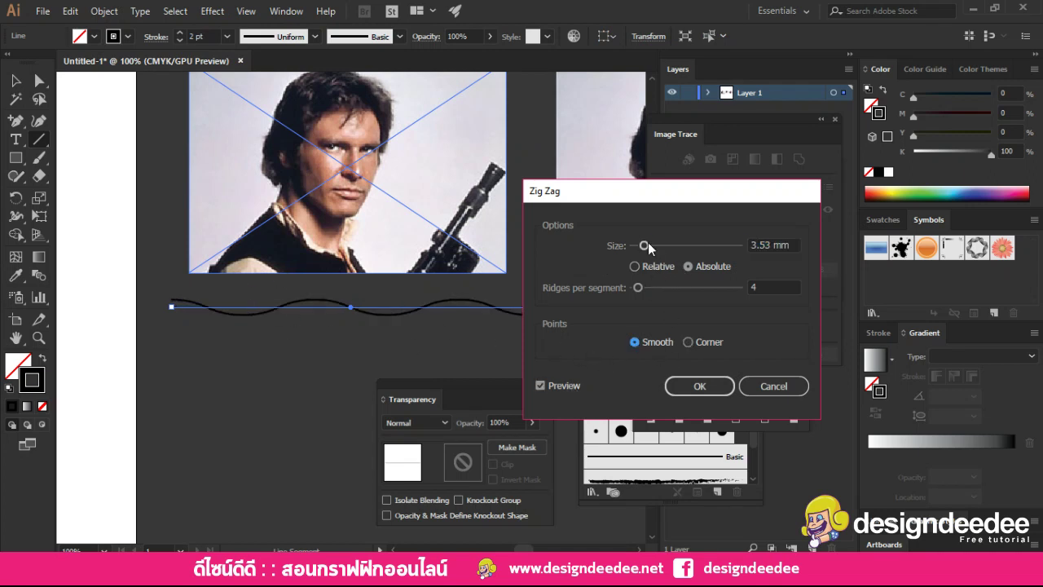
pyautogui.click(691, 385)
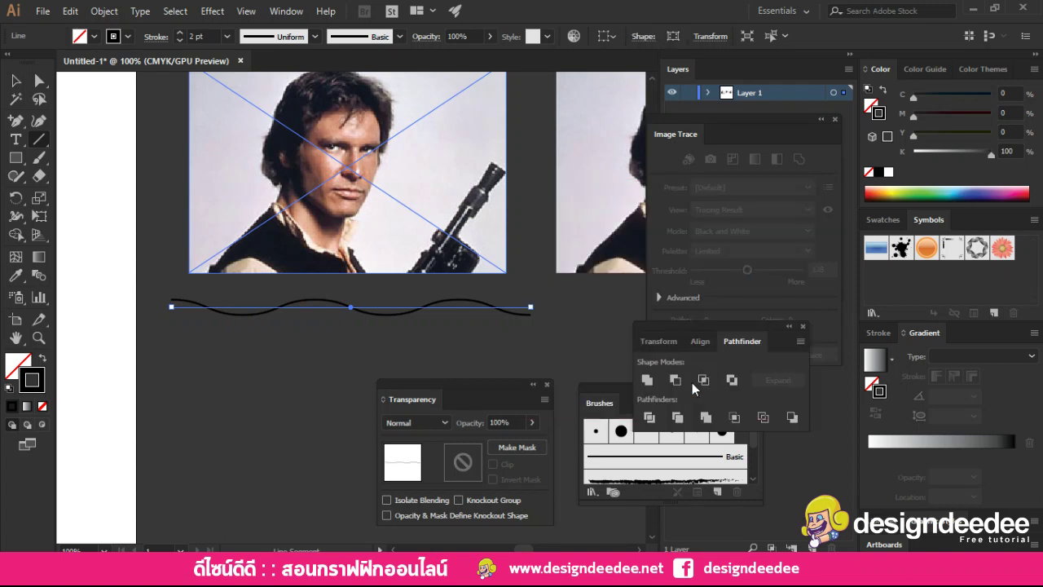
# Step: Expand the wavy line's Zig Zag appearance into a real path, then reselect it
pyautogui.click(15, 82)
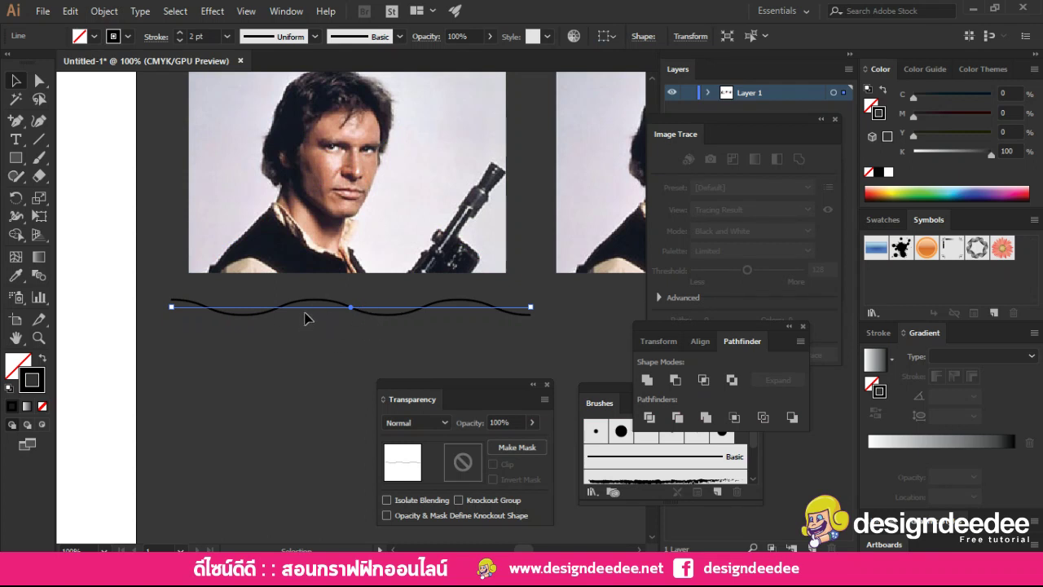
pyautogui.keyDown('shift'); pyautogui.click(359, 163); pyautogui.keyUp('shift')
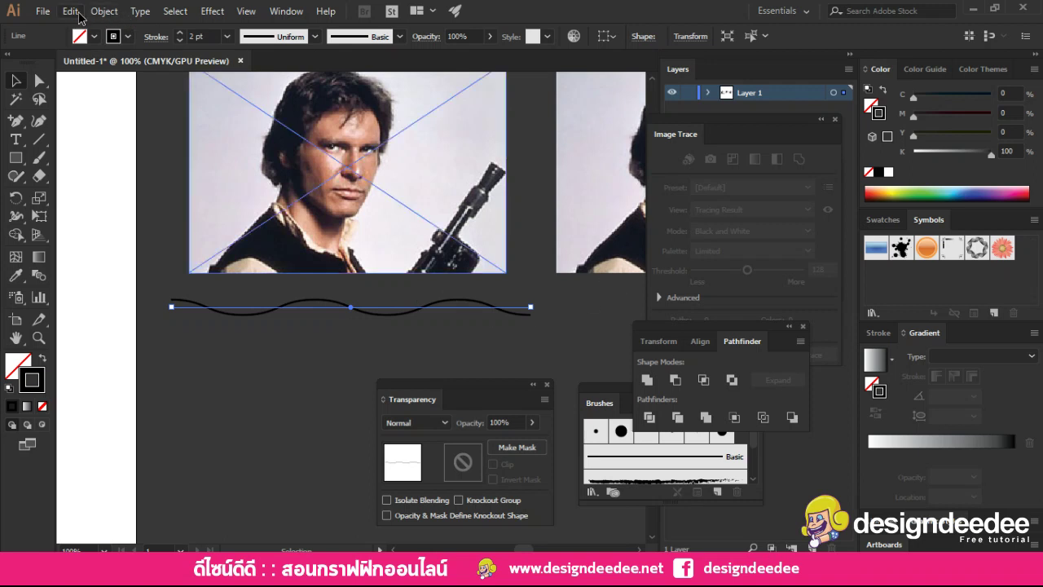
pyautogui.click(71, 12)
pyautogui.moveTo(104, 11)
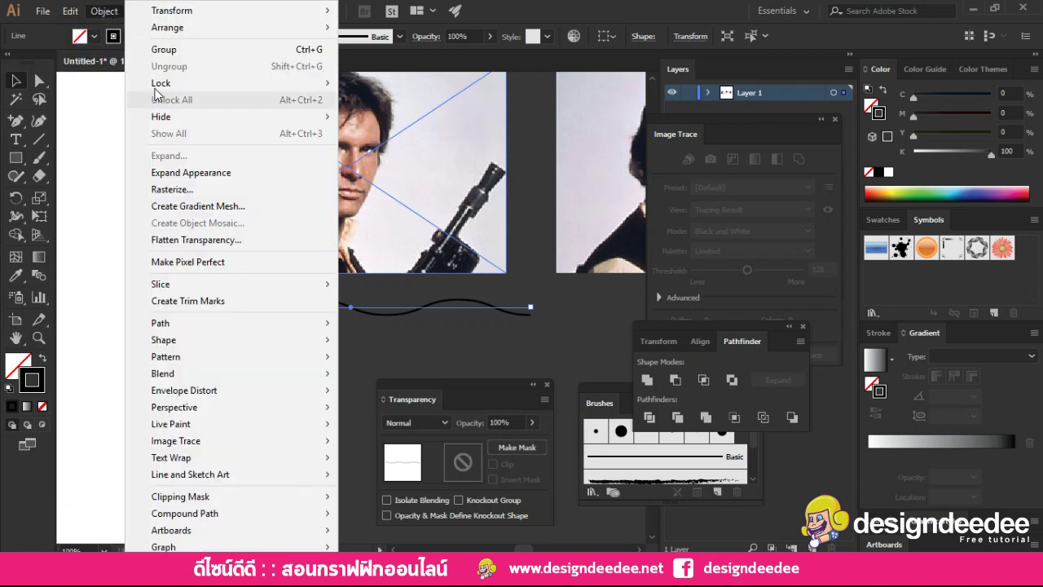
pyautogui.click(187, 173)
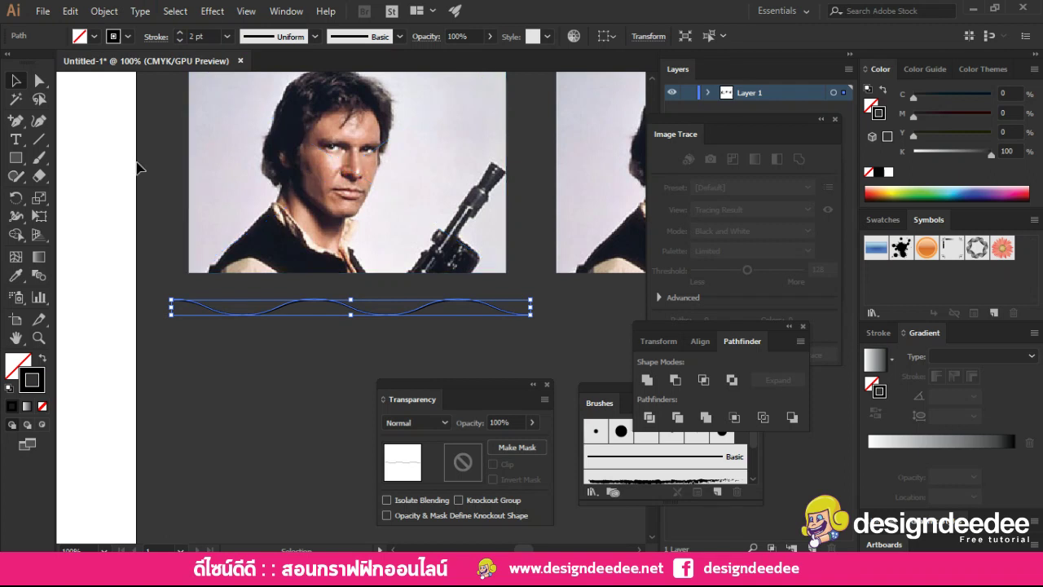
pyautogui.click(351, 398)
pyautogui.press('p')
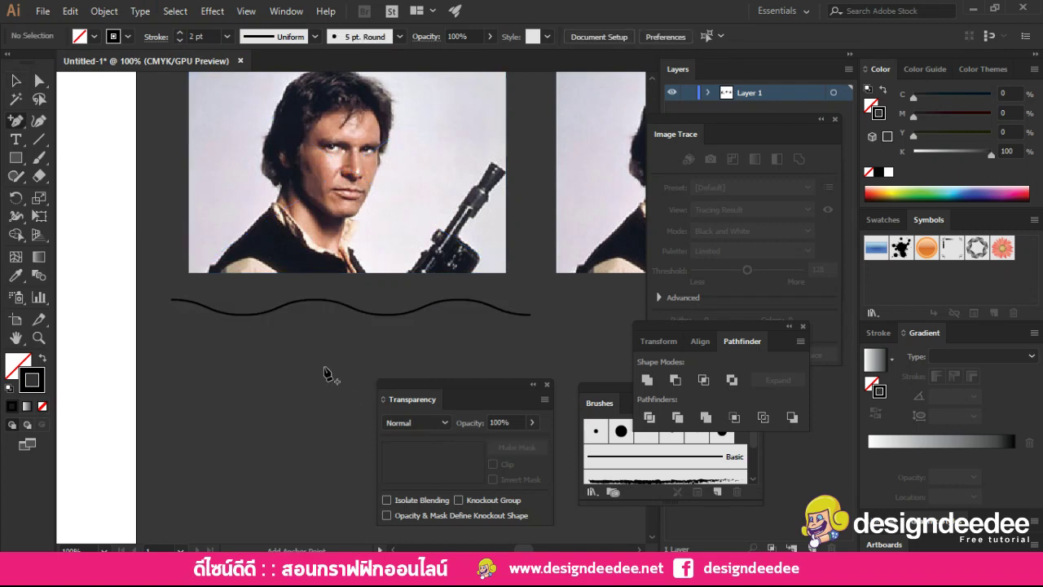
pyautogui.hotkey('ctrl', '=')
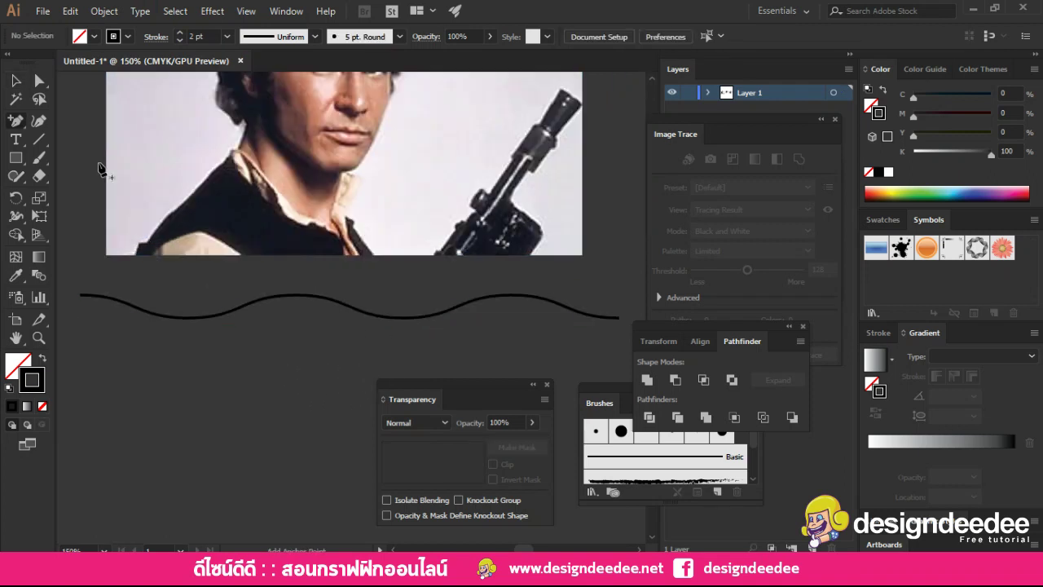
pyautogui.click(18, 85)
pyautogui.click(396, 315)
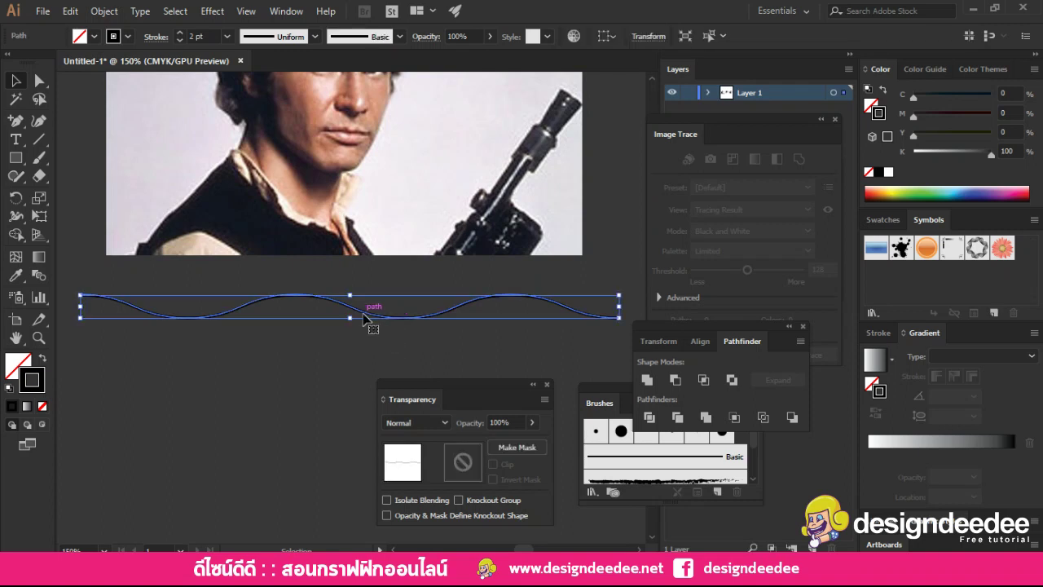
# Step: Stack evenly spaced copies of the wavy path downward beneath the first photo
pyautogui.moveTo(364, 317); pyautogui.dragTo(366, 328)
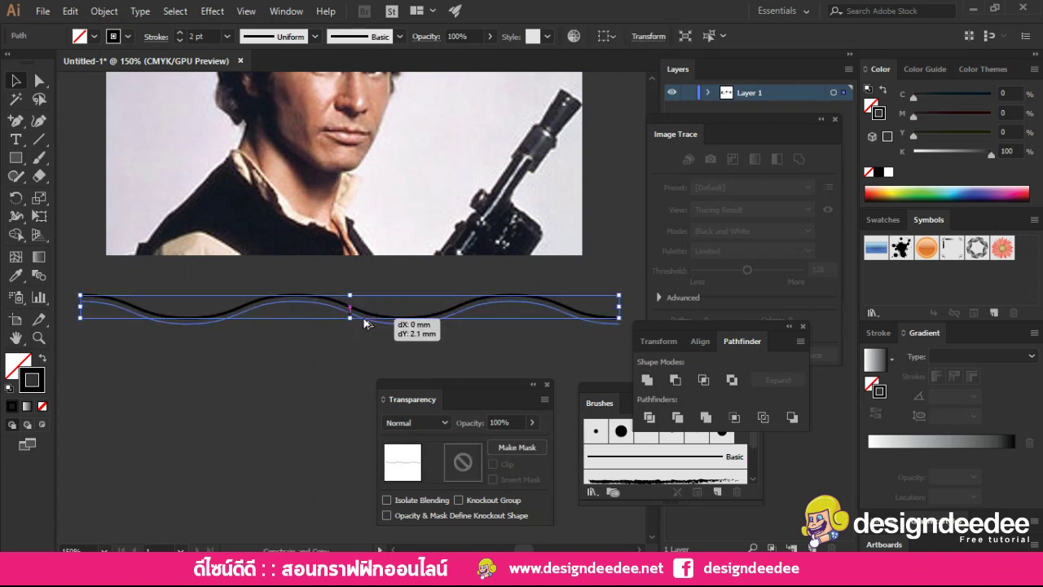
pyautogui.moveTo(366, 327); pyautogui.dragTo(365, 325)
pyautogui.hotkey('ctrl', 'd')
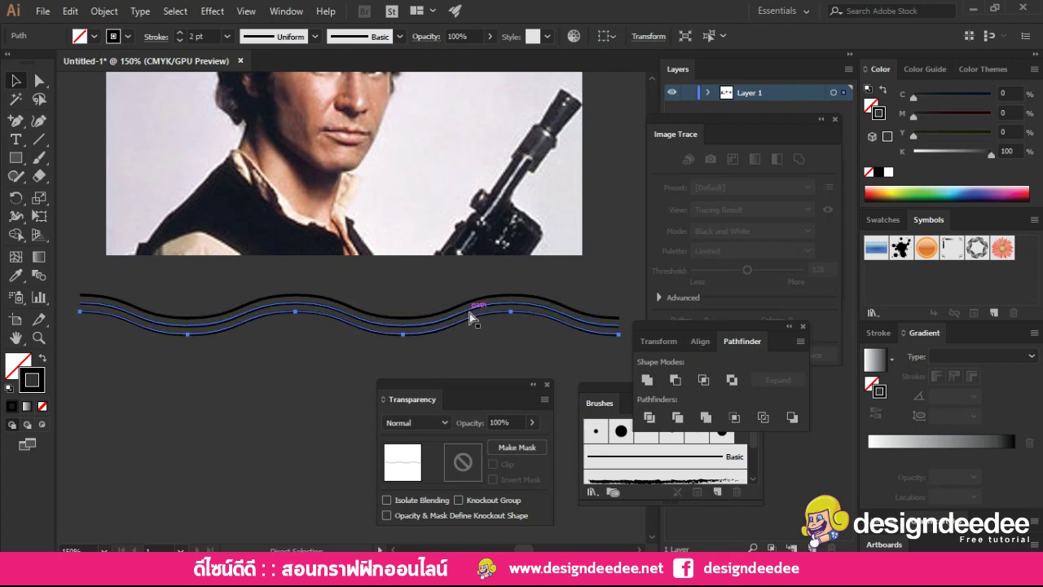
pyautogui.hotkey('ctrl', 'd')
pyautogui.hotkey('ctrl', 'd')
pyautogui.hotkey('ctrl', 'd')
pyautogui.hotkey('ctrl', 'd')
pyautogui.hotkey('ctrl', 'd')
pyautogui.hotkey('ctrl', 'd')
pyautogui.hotkey('ctrl', 'd')
pyautogui.hotkey('ctrl', 'd')
pyautogui.hotkey('ctrl', 'd')
pyautogui.hotkey('ctrl', 'd')
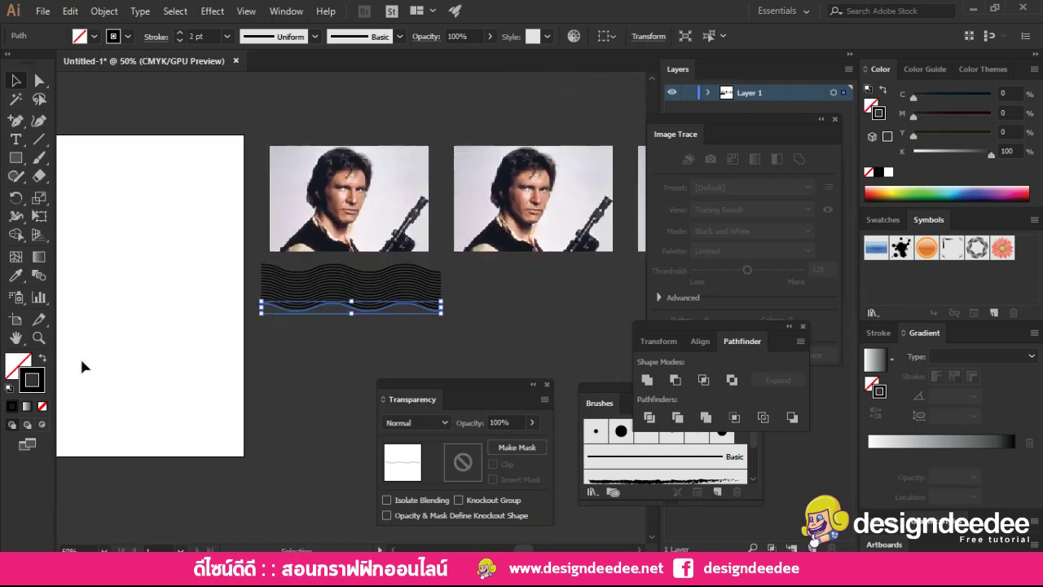
pyautogui.hotkey('ctrl', 'd')
pyautogui.hotkey('ctrl', 'd')
pyautogui.hotkey('ctrl', 'd')
pyautogui.hotkey('ctrl', 'd')
pyautogui.hotkey('ctrl', 'd')
pyautogui.hotkey('ctrl', 'd')
pyautogui.hotkey('ctrl', 'd')
pyautogui.hotkey('ctrl', 'd')
pyautogui.hotkey('ctrl', 'd')
pyautogui.hotkey('ctrl', 'd')
pyautogui.hotkey('ctrl', 'd')
pyautogui.hotkey('ctrl', 'd')
pyautogui.hotkey('ctrl', 'd')
pyautogui.hotkey('ctrl', 'd')
pyautogui.hotkey('ctrl', 'd')
pyautogui.hotkey('ctrl', 'd')
pyautogui.hotkey('ctrl', 'd')
pyautogui.hotkey('ctrl', 'd')
pyautogui.hotkey('ctrl', 'd')
pyautogui.hotkey('ctrl', 'd')
pyautogui.hotkey('ctrl', 'd')
pyautogui.hotkey('ctrl', 'd')
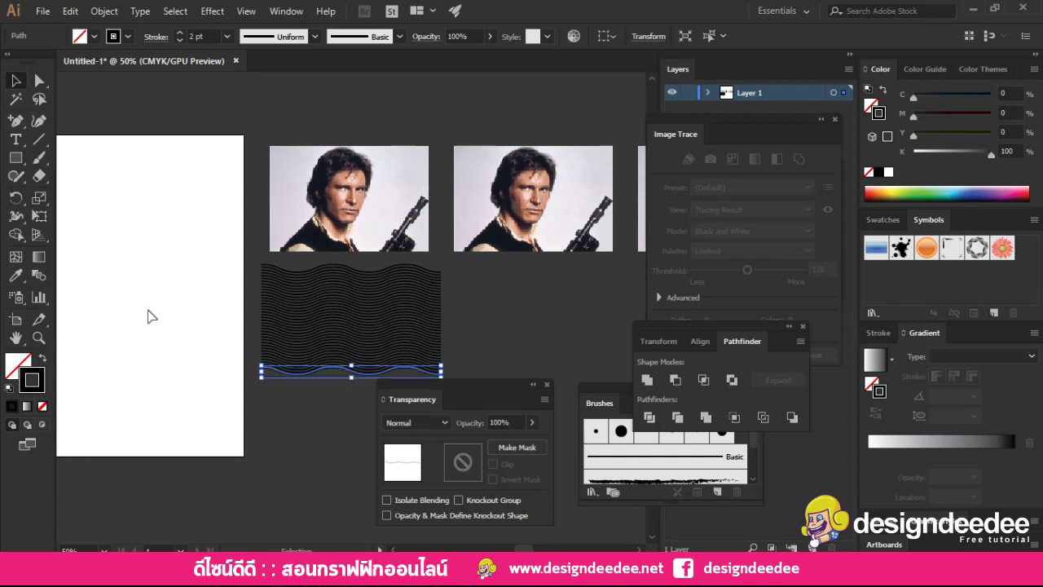
pyautogui.click(214, 312)
pyautogui.hscroll(1, 432, 198)
pyautogui.hscroll(1, 367, 228)
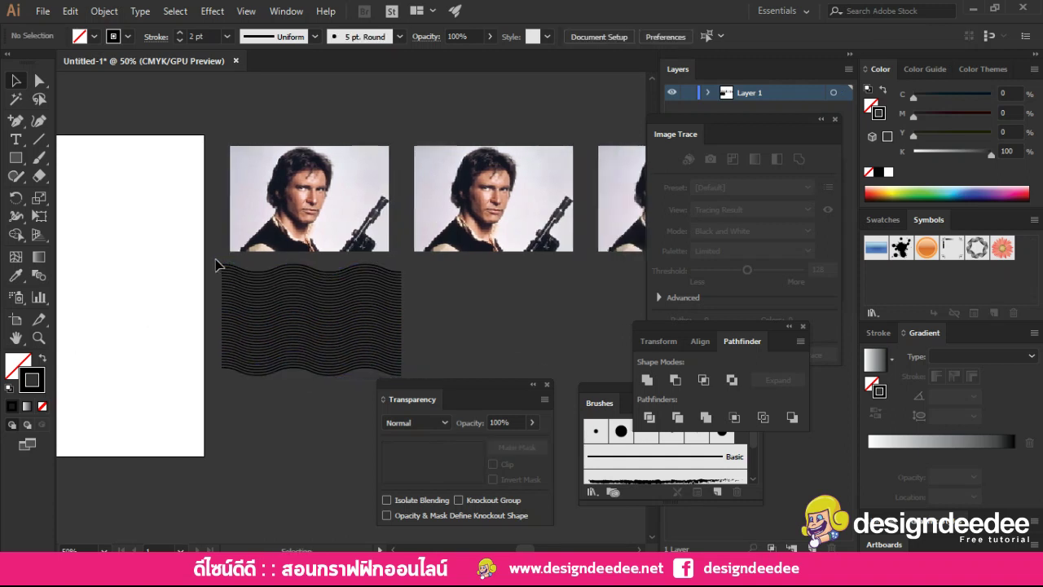
pyautogui.moveTo(384, 361); pyautogui.dragTo(373, 235)
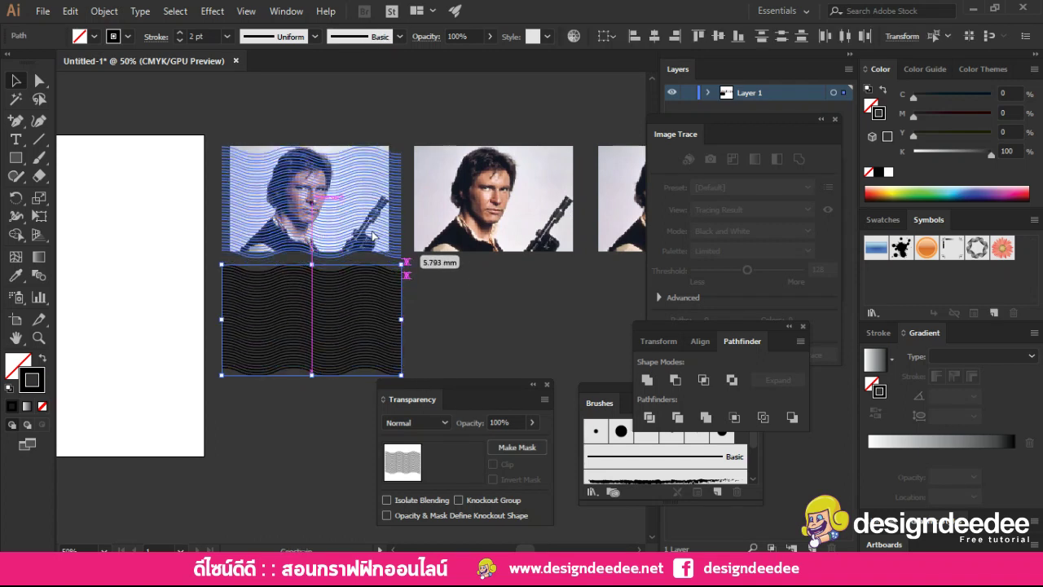
pyautogui.moveTo(416, 275); pyautogui.dragTo(420, 284)
pyautogui.hotkey('ctrl', 'z')
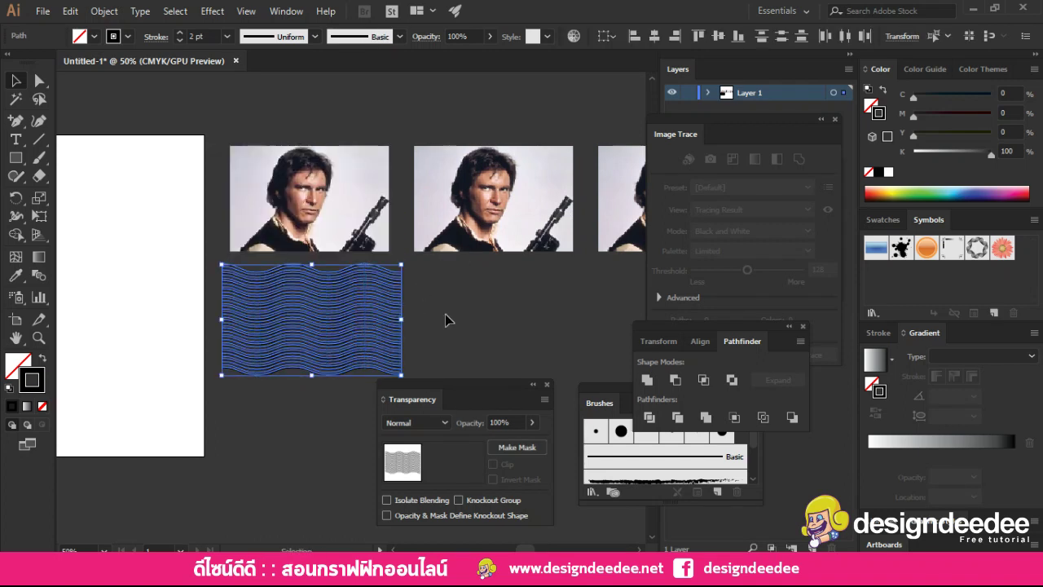
pyautogui.click(455, 322)
pyautogui.scroll(-1, 488, 331)
pyautogui.hscroll(2, 488, 331)
pyautogui.moveTo(214, 243); pyautogui.dragTo(209, 230)
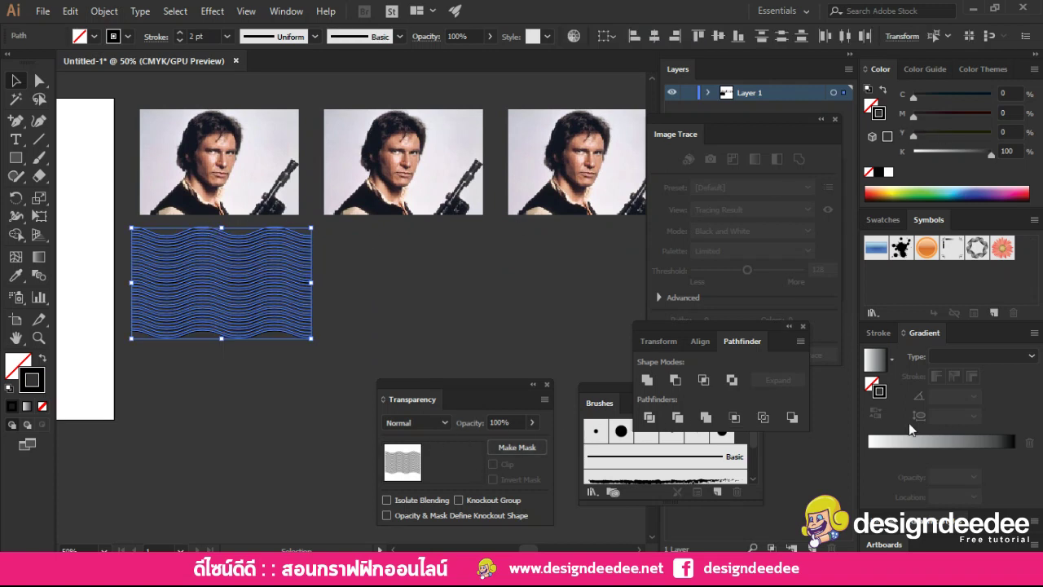
# Step: Group the wave lines and duplicate the group under the middle and right photos
pyautogui.click(879, 334)
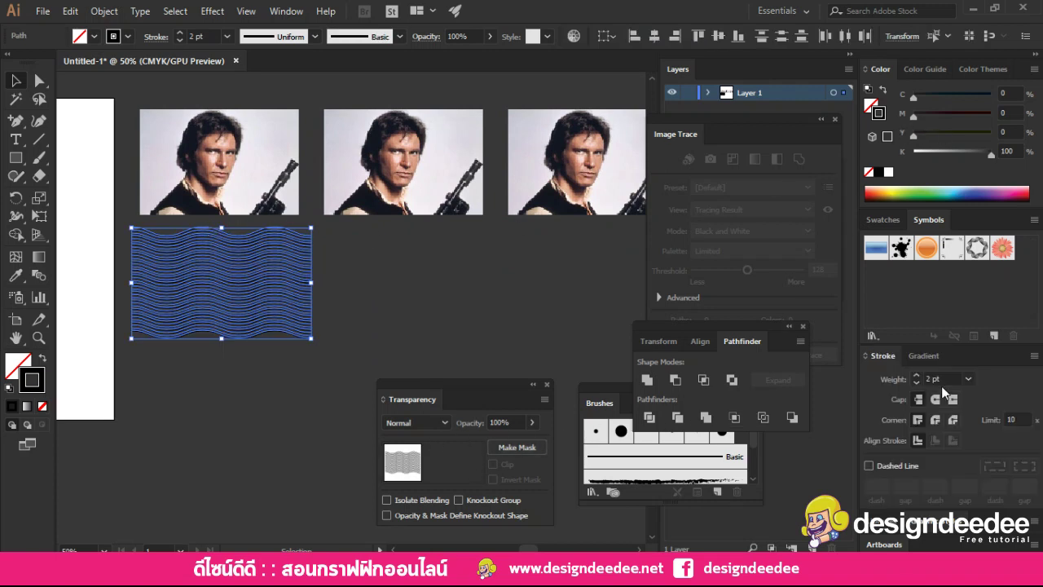
pyautogui.hotkey('ctrl', 'g')
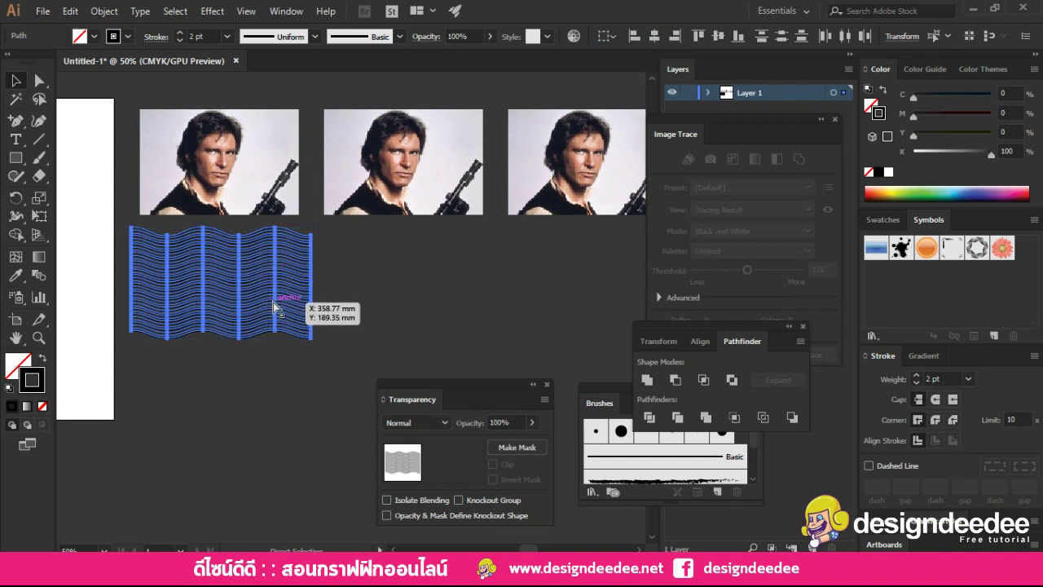
pyautogui.moveTo(193, 282); pyautogui.dragTo(379, 281)
pyautogui.hotkey('ctrl', 'd')
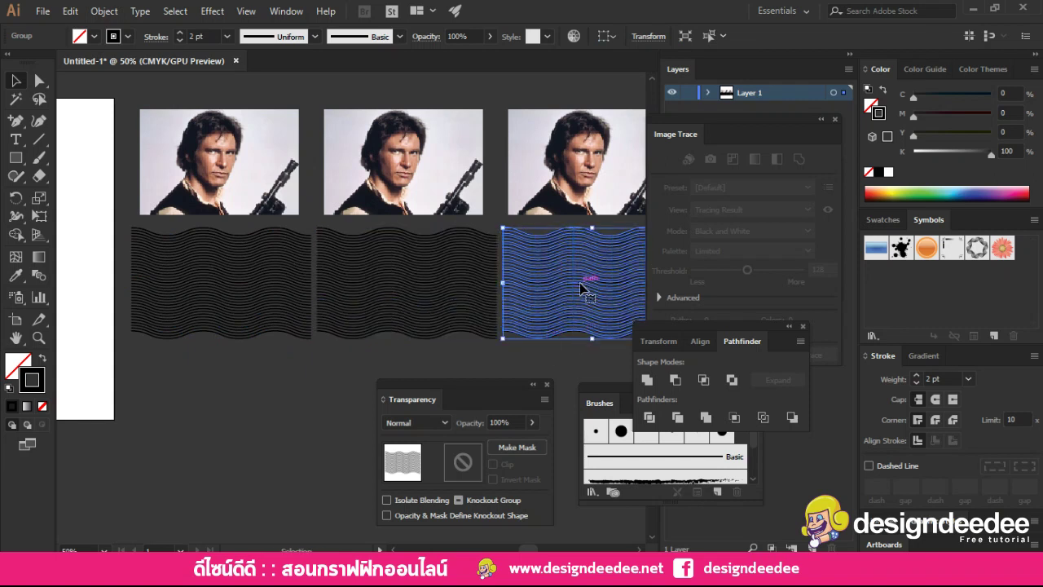
# Step: Give the middle and right wave groups 1 pt strokes and make the right group white
pyautogui.click(443, 280)
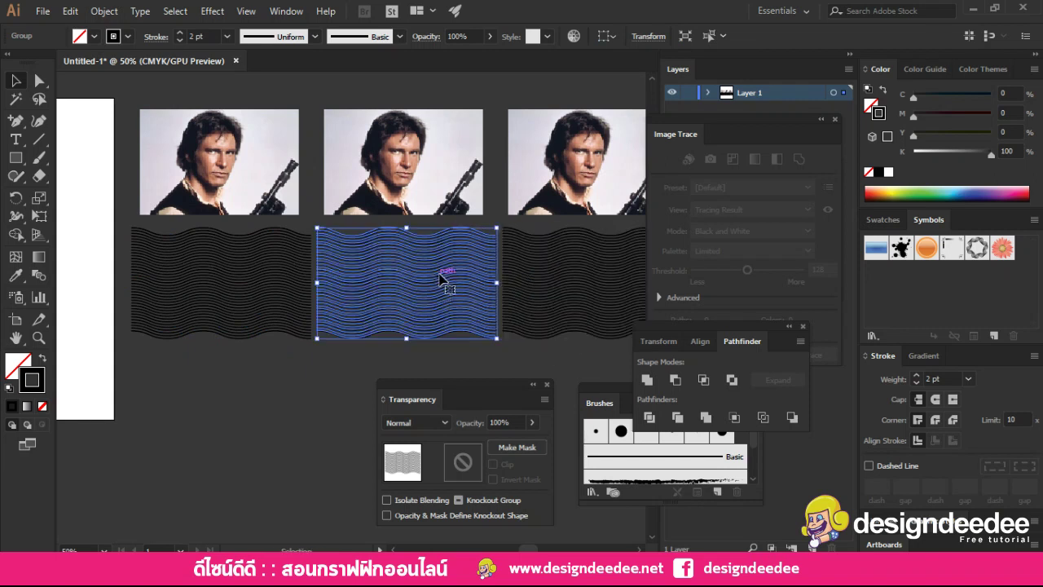
pyautogui.click(918, 383)
pyautogui.click(593, 379)
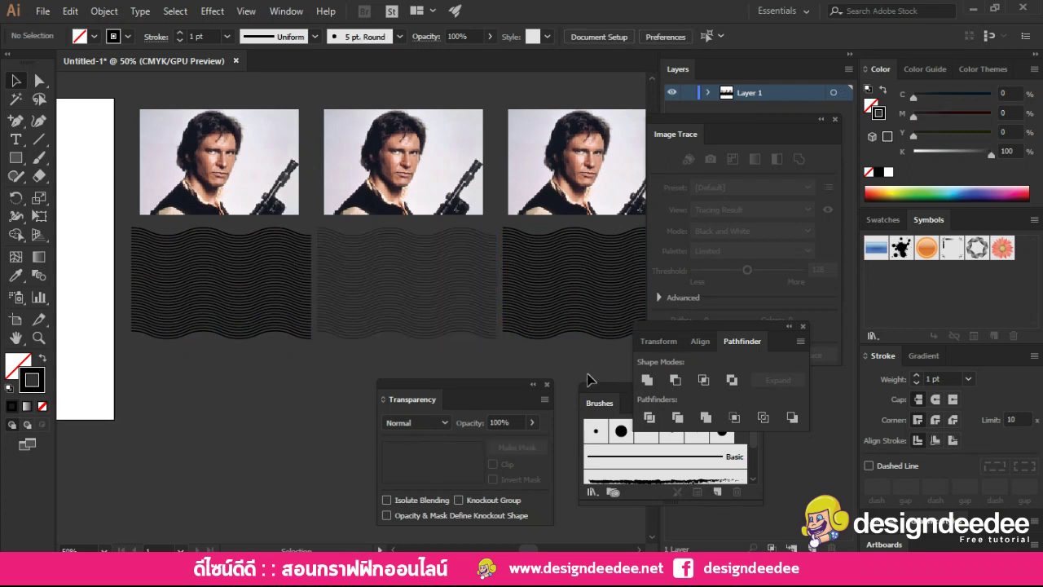
pyautogui.click(562, 274)
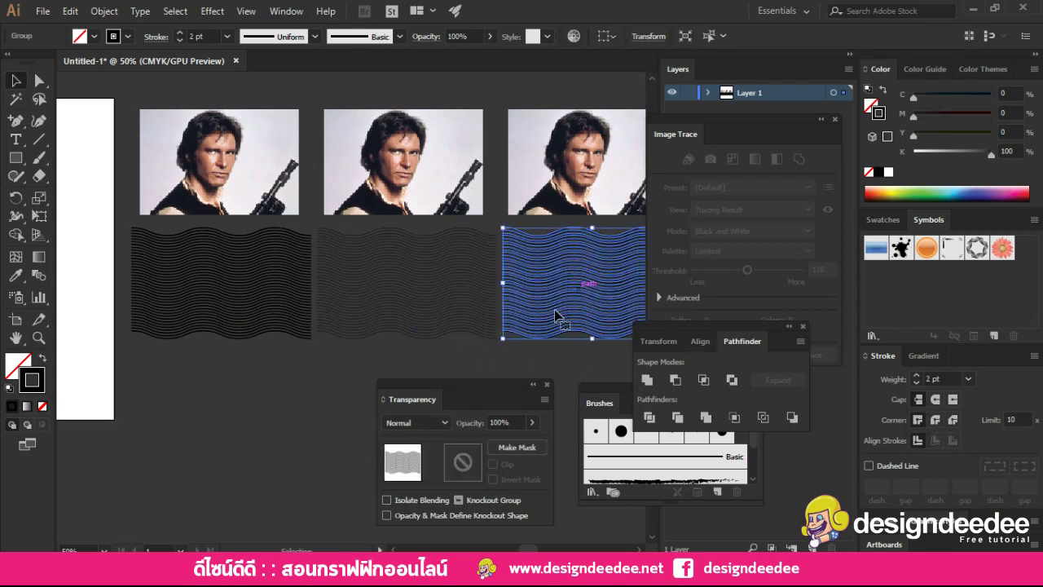
pyautogui.click(918, 383)
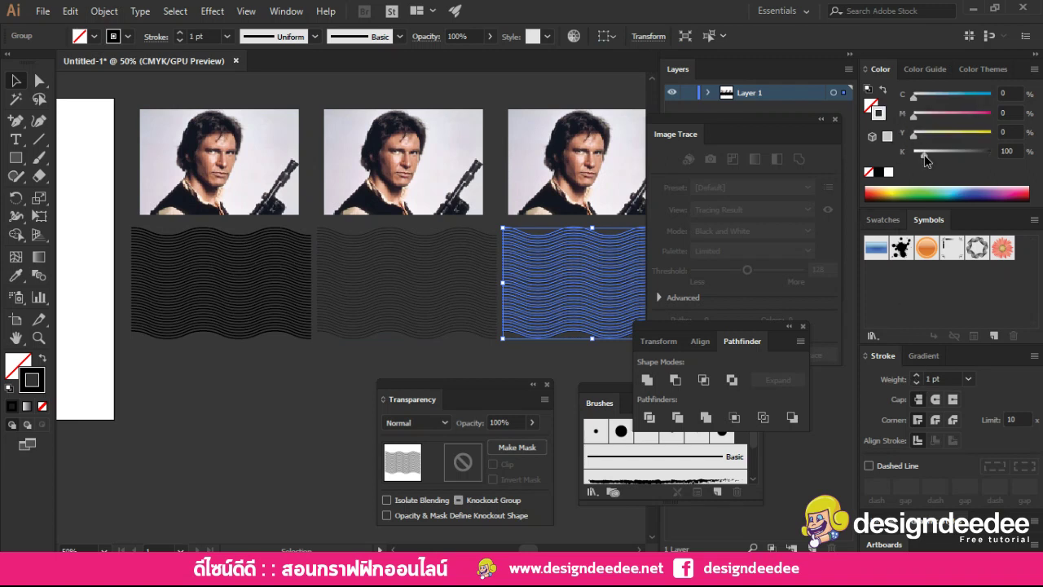
pyautogui.moveTo(925, 155); pyautogui.dragTo(914, 155)
pyautogui.click(240, 411)
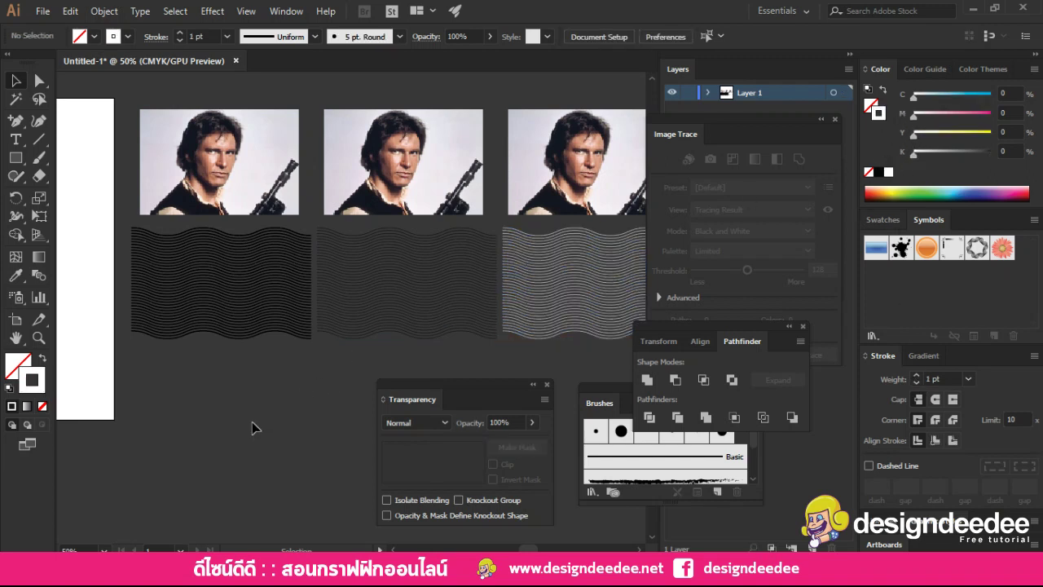
pyautogui.click(228, 173)
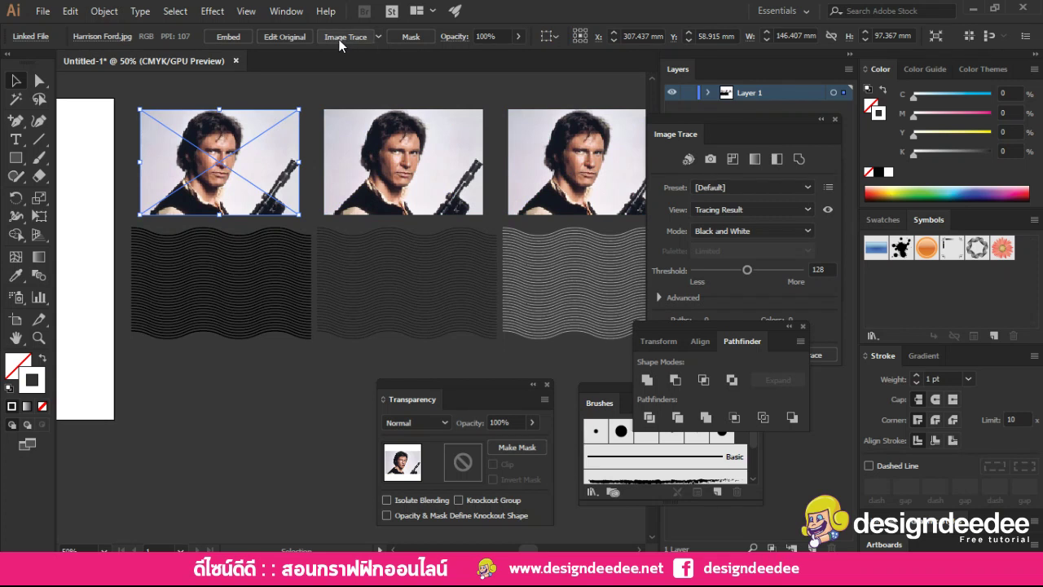
# Step: Image-trace the first photo with the Black & White preset at threshold 100
pyautogui.click(379, 39)
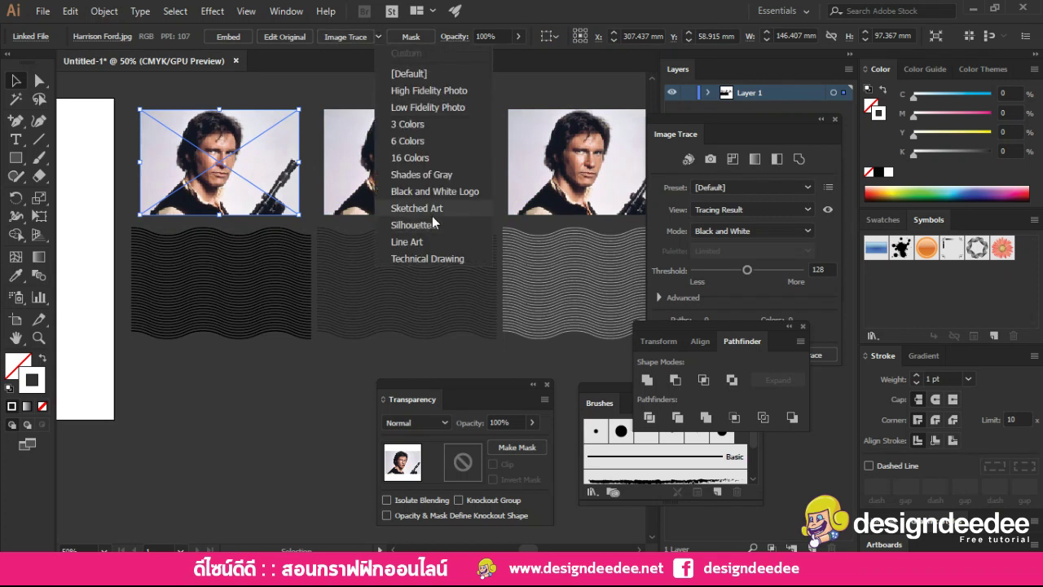
pyautogui.click(452, 192)
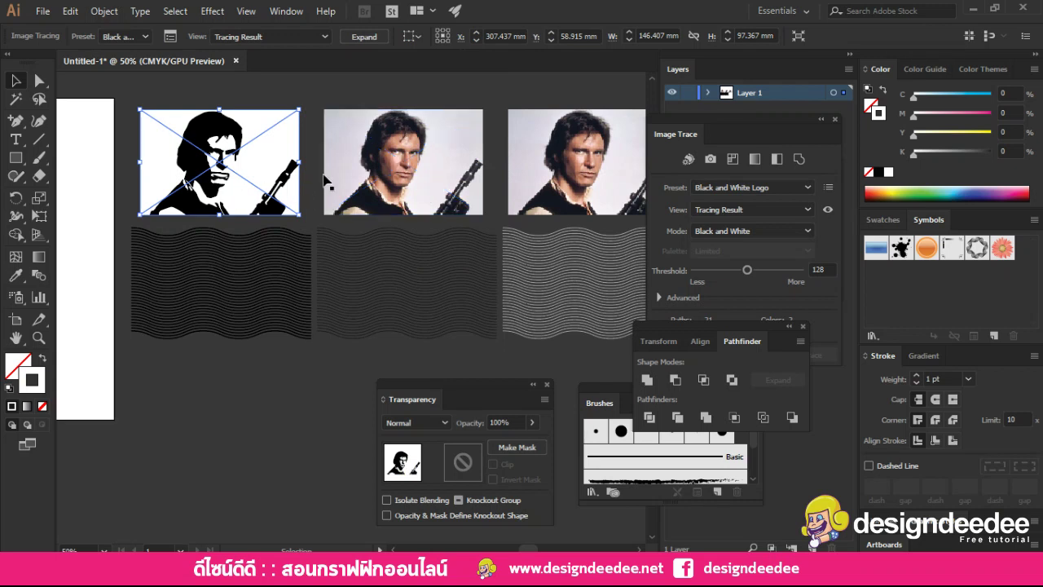
pyautogui.click(170, 37)
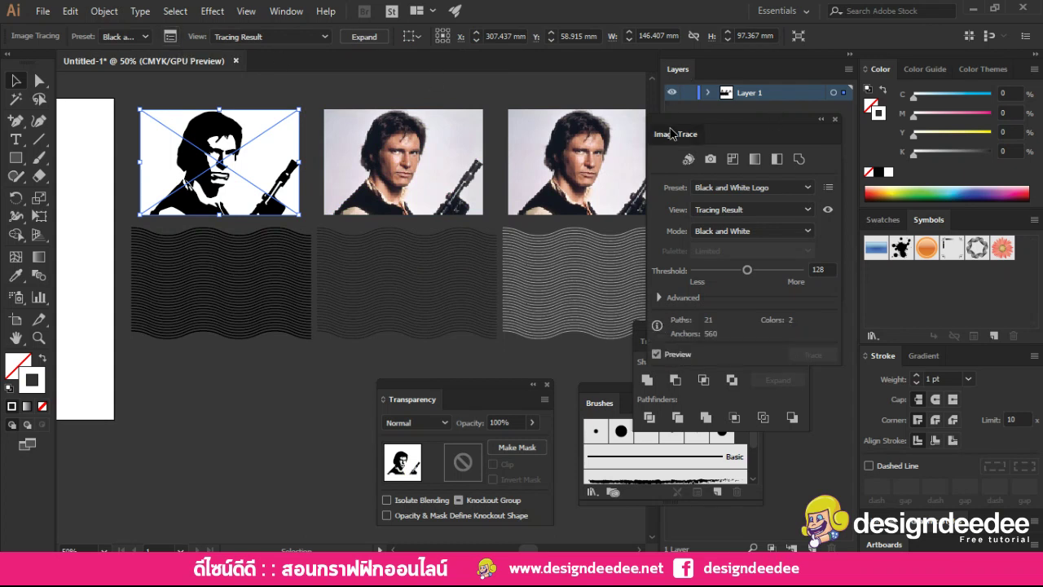
pyautogui.moveTo(669, 128); pyautogui.dragTo(390, 102)
pyautogui.click(499, 128)
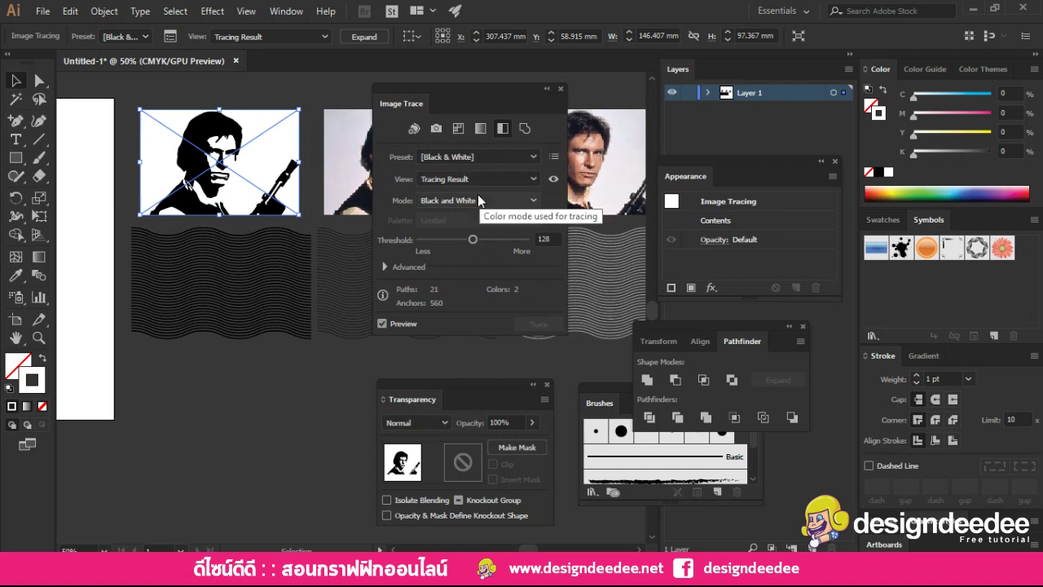
pyautogui.click(551, 238)
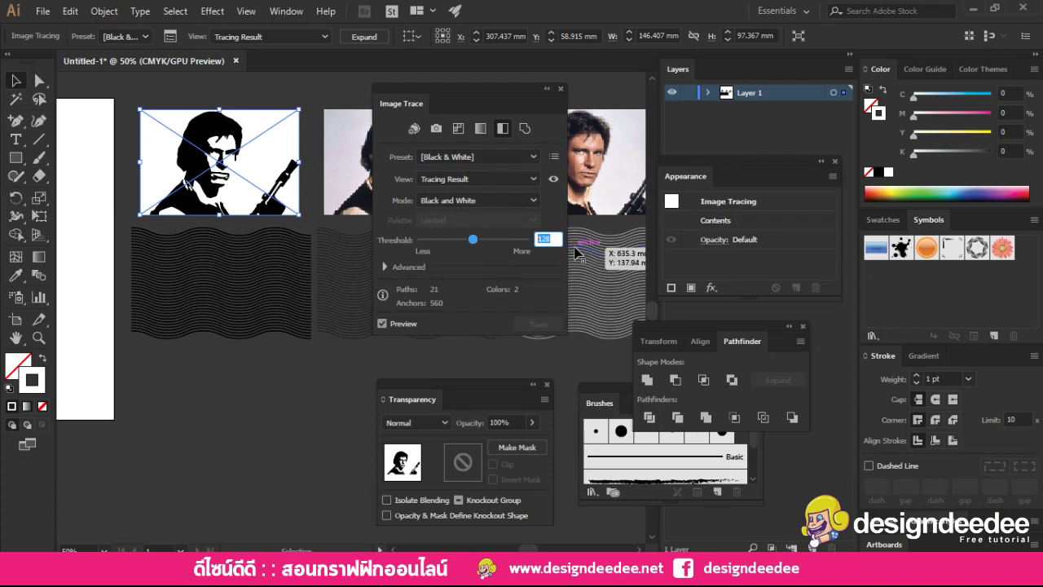
pyautogui.write('100')
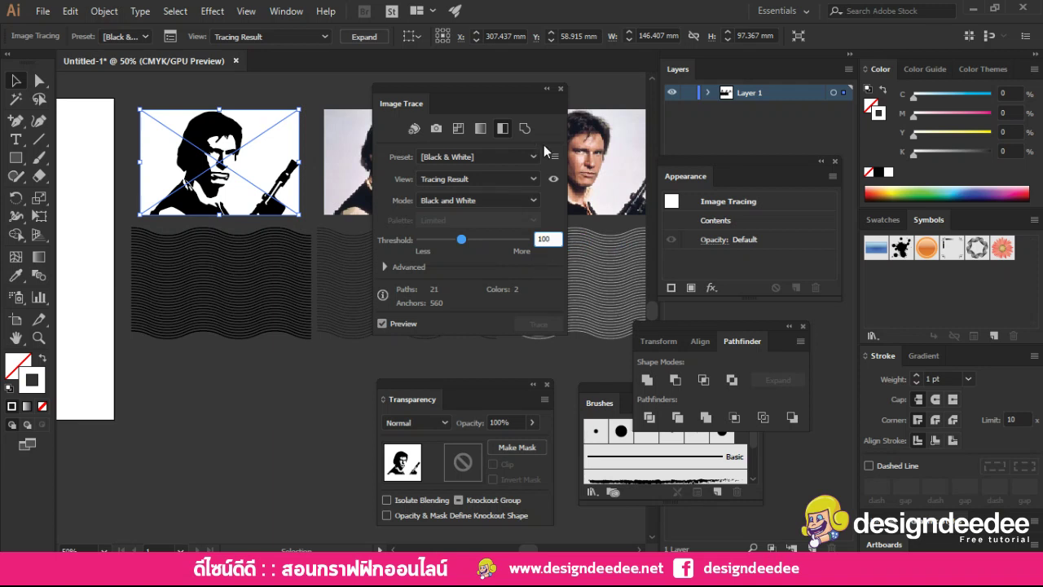
pyautogui.press('Return')
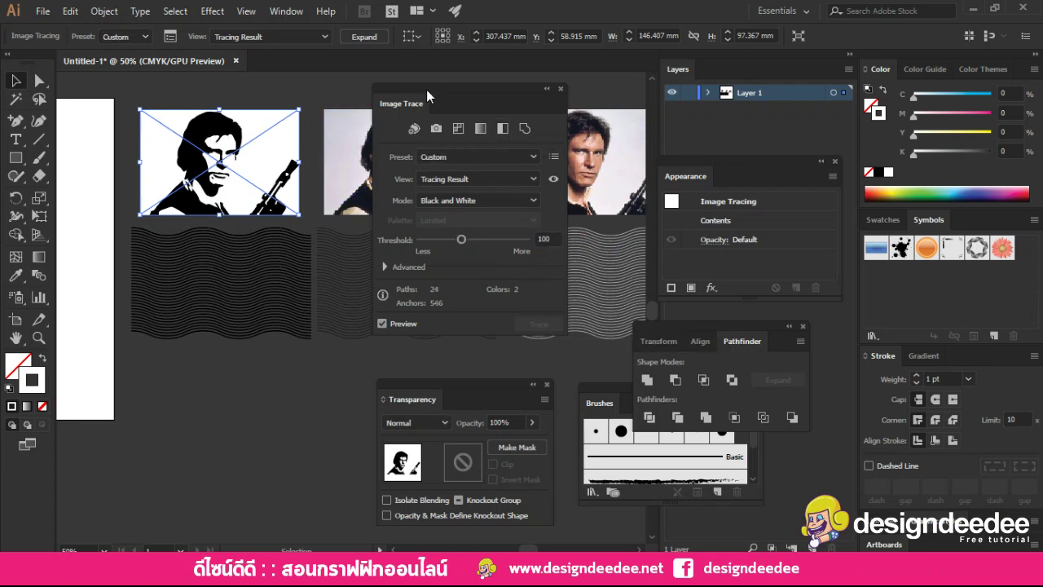
pyautogui.moveTo(429, 98); pyautogui.dragTo(217, 254)
# Step: Trace the middle photo in black and white at threshold 150
pyautogui.click(383, 167)
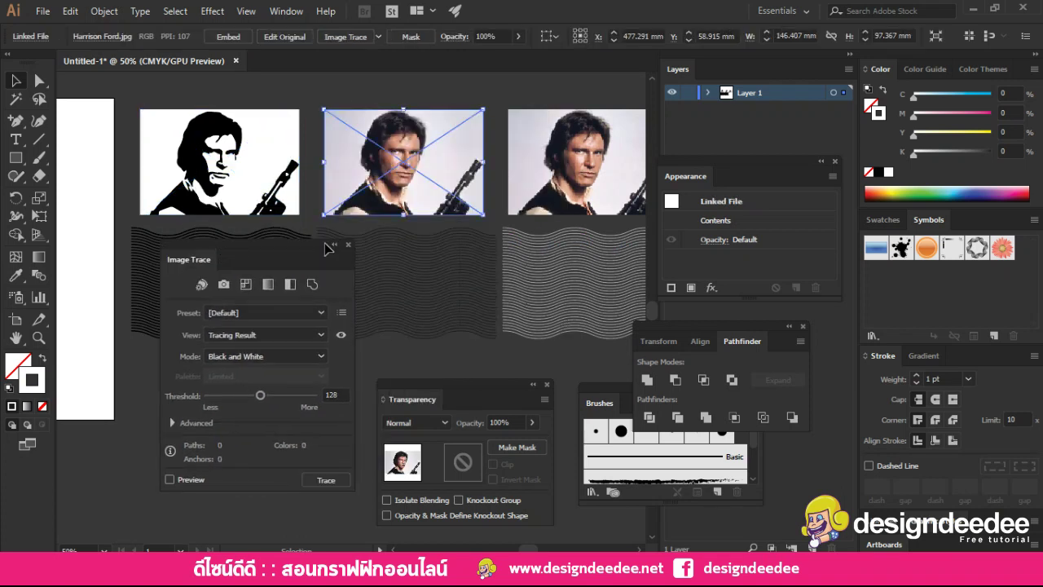
pyautogui.click(290, 285)
pyautogui.doubleClick(331, 395)
pyautogui.write('150')
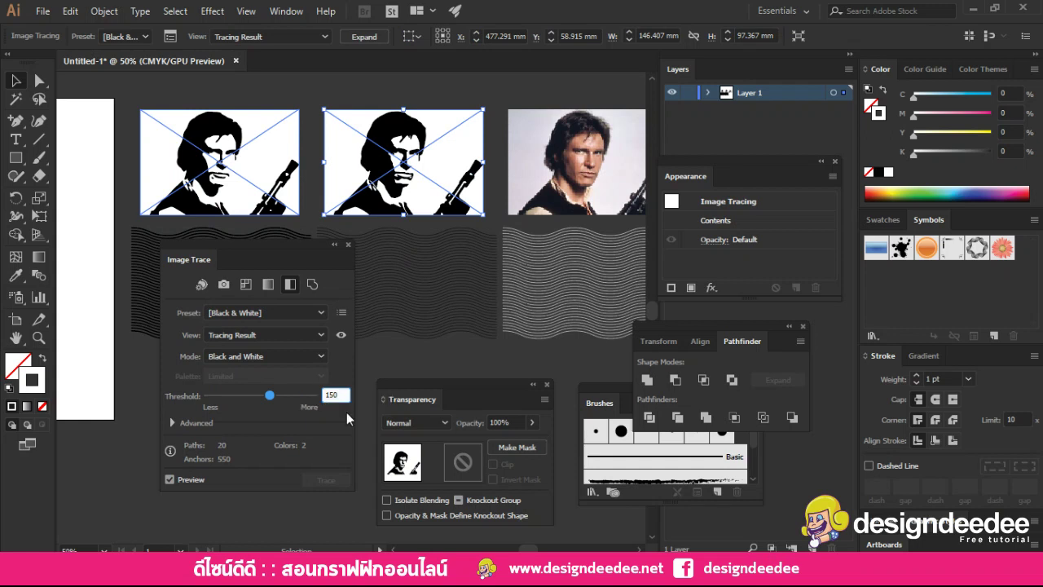
pyautogui.press('Return')
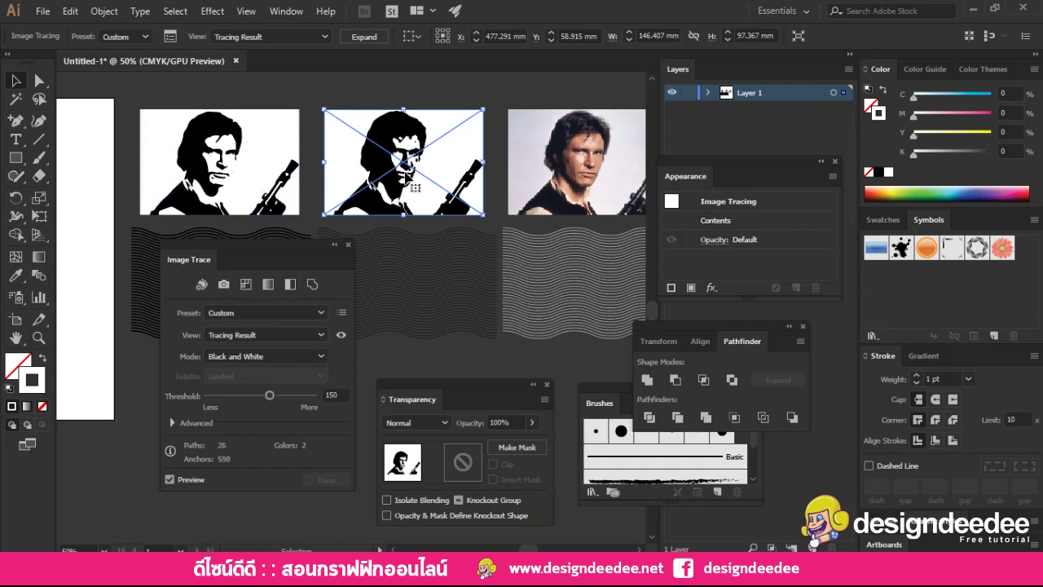
# Step: Trace the right photo in black and white at threshold 200
pyautogui.hotkey('ctrl', 'alt', ']')
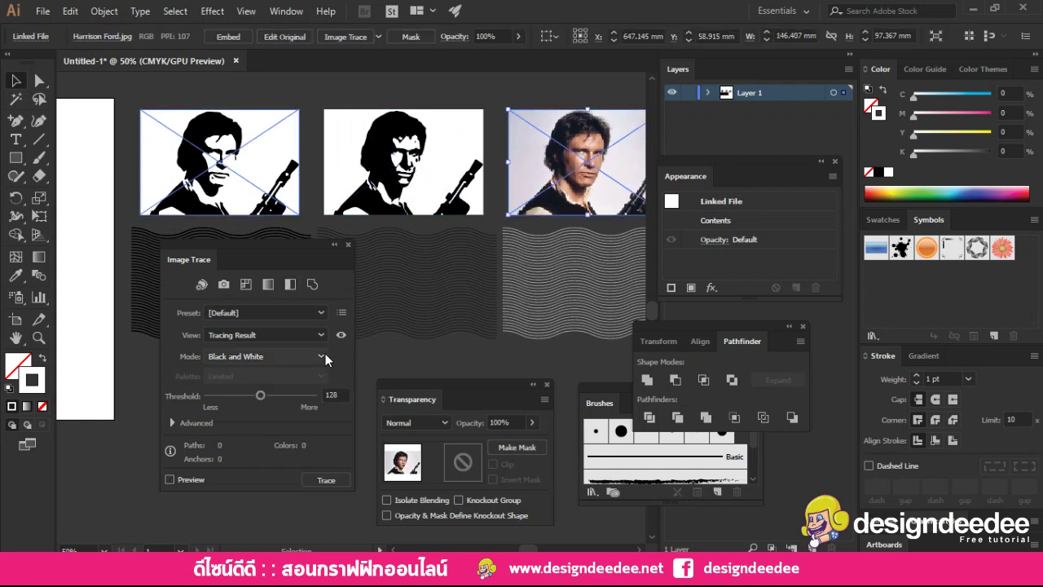
pyautogui.click(321, 393)
pyautogui.write('200')
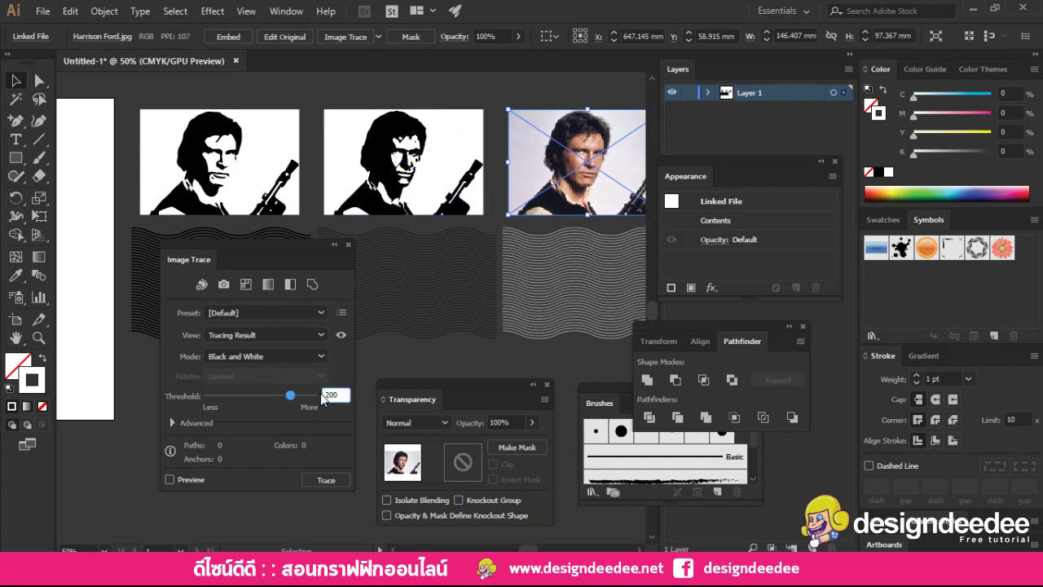
pyautogui.press('Return')
pyautogui.click(290, 285)
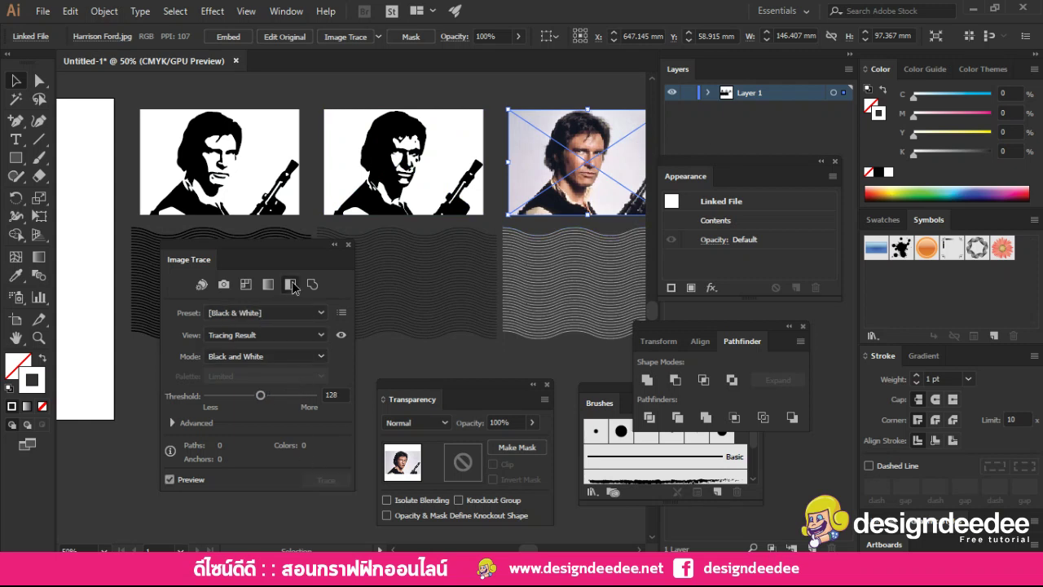
pyautogui.click(334, 395)
pyautogui.write('200')
pyautogui.press('Return')
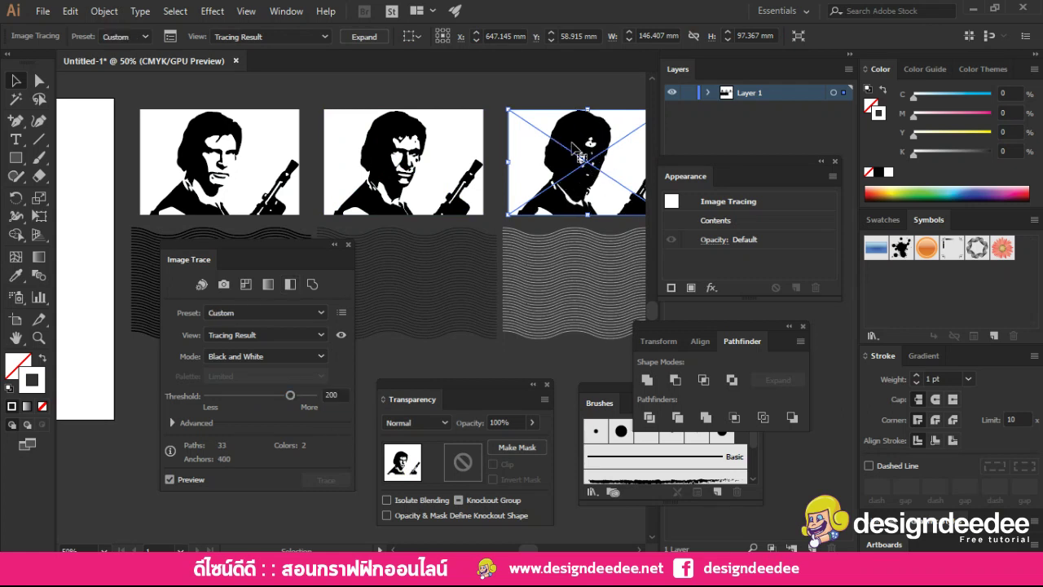
pyautogui.keyDown('shift'); pyautogui.click(446, 196); pyautogui.keyUp('shift')
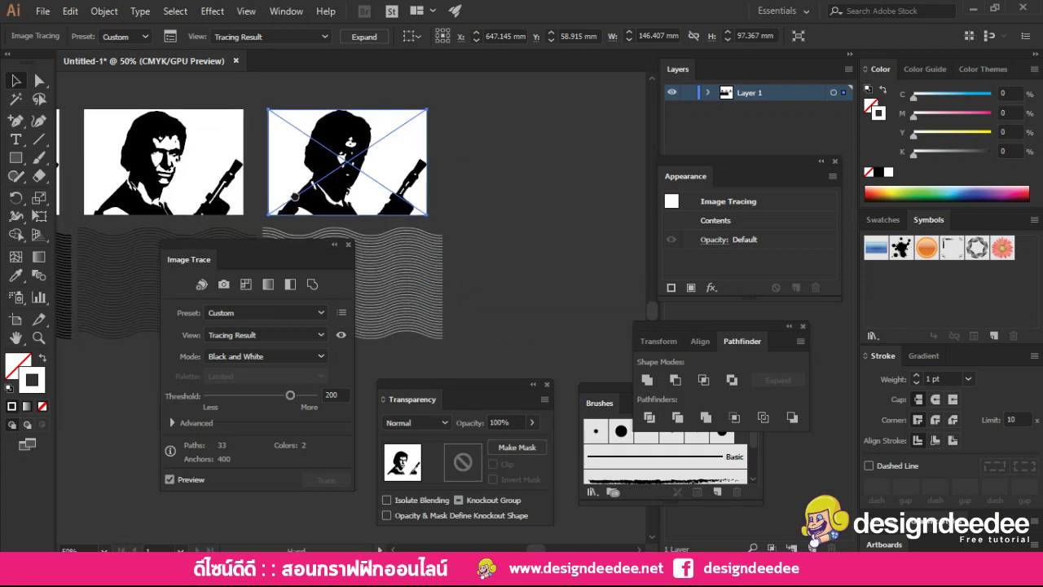
pyautogui.moveTo(508, 207)
pyautogui.mouseDown()
pyautogui.moveTo(493, 199)
pyautogui.moveTo(523, 188)
pyautogui.mouseUp()
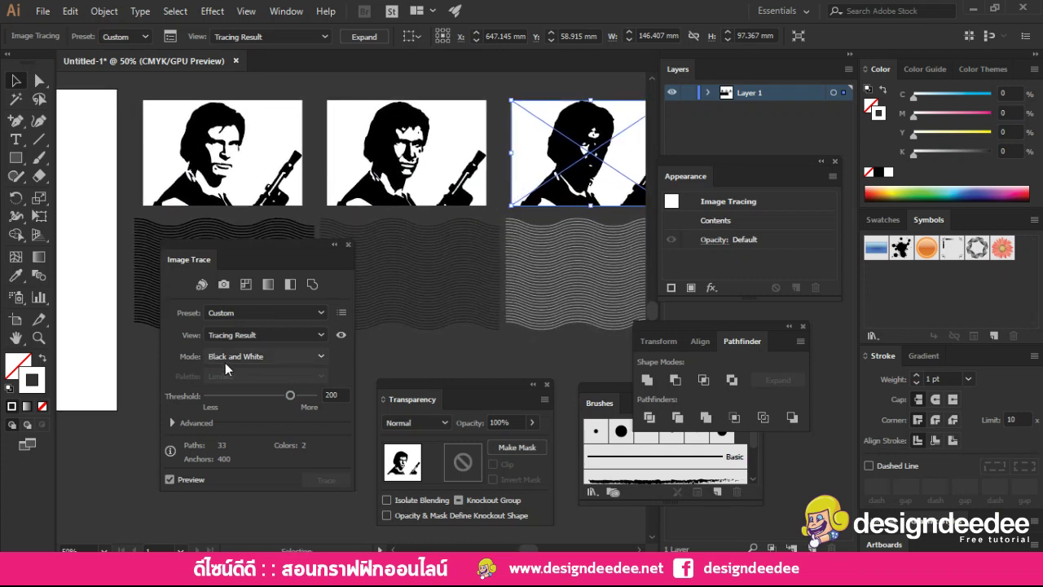
pyautogui.moveTo(314, 261)
pyautogui.mouseDown()
pyautogui.moveTo(296, 422)
pyautogui.moveTo(269, 264)
pyautogui.mouseUp()
pyautogui.click(287, 155)
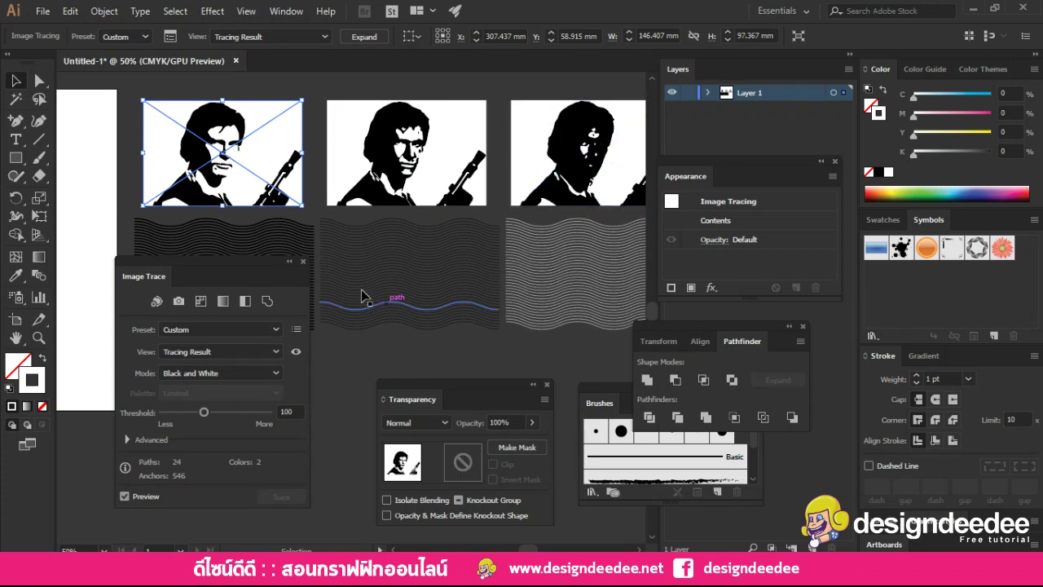
# Step: Expand the first, second and third traced portraits into vector groups in turn
pyautogui.click(303, 262)
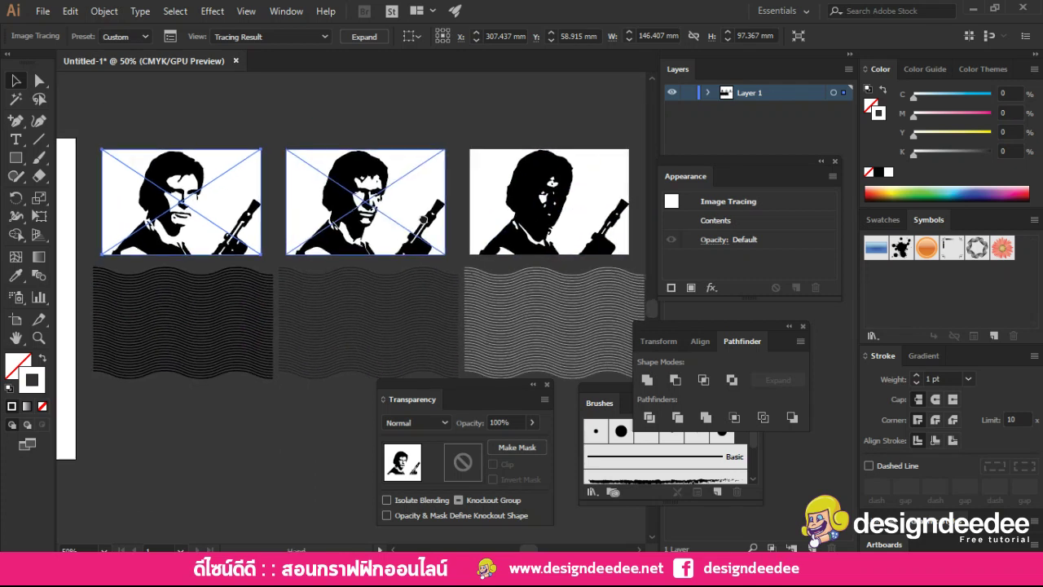
pyautogui.click(377, 39)
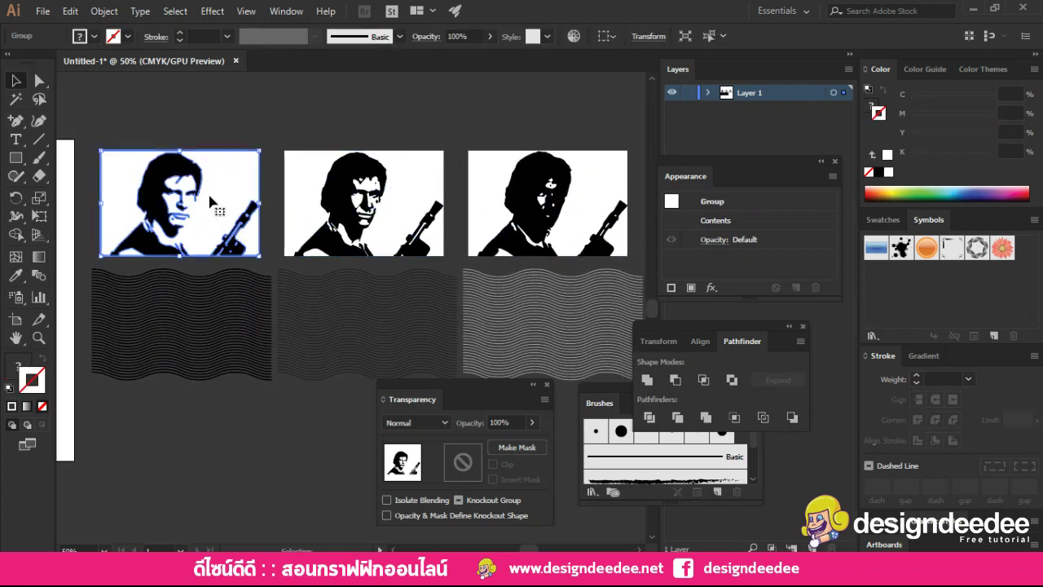
pyautogui.click(359, 196)
pyautogui.click(377, 39)
pyautogui.click(546, 203)
pyautogui.click(376, 39)
pyautogui.click(378, 123)
pyautogui.click(359, 195)
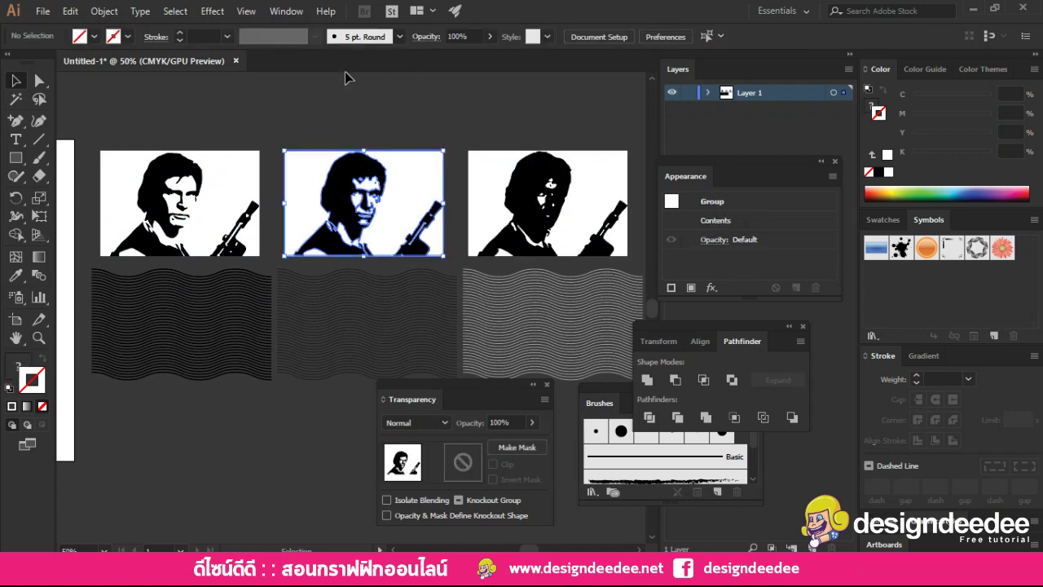
pyautogui.click(180, 203)
pyautogui.click(287, 122)
pyautogui.scroll(-1, 343, 261)
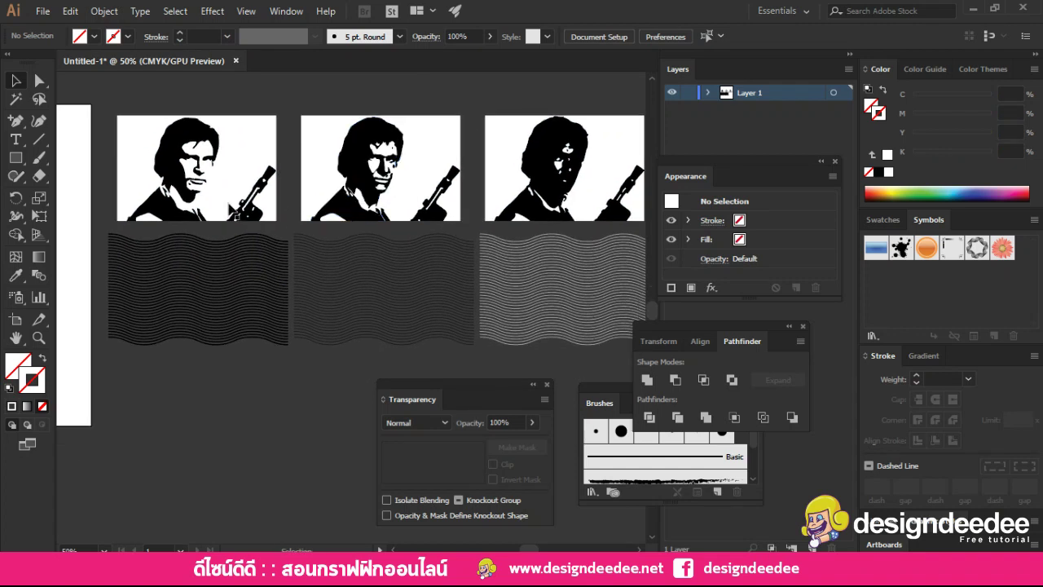
pyautogui.scroll(-1, 326, 228)
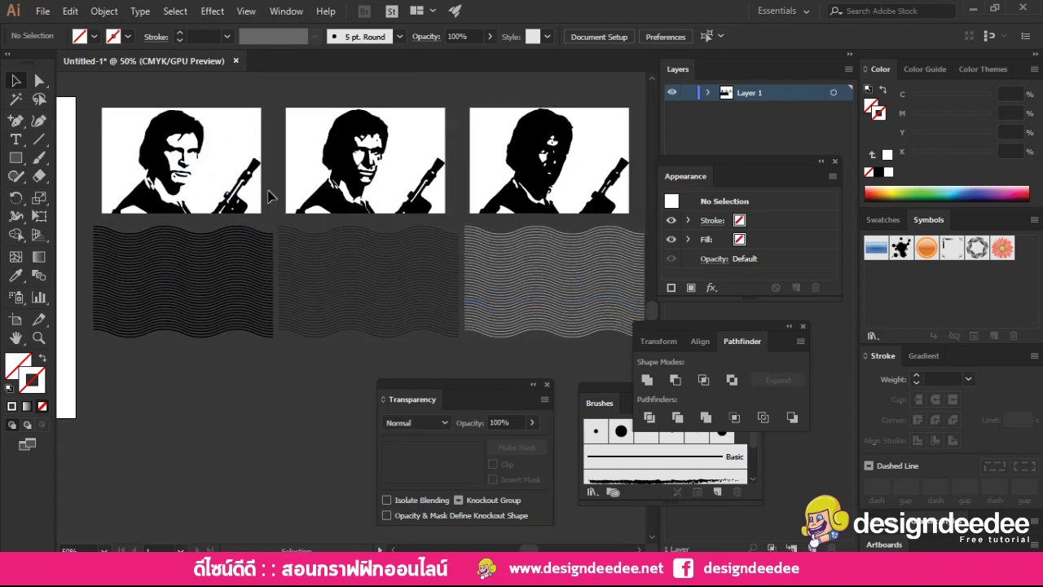
# Step: Centre the first portrait on its wave block horizontally and vertically
pyautogui.click(223, 314)
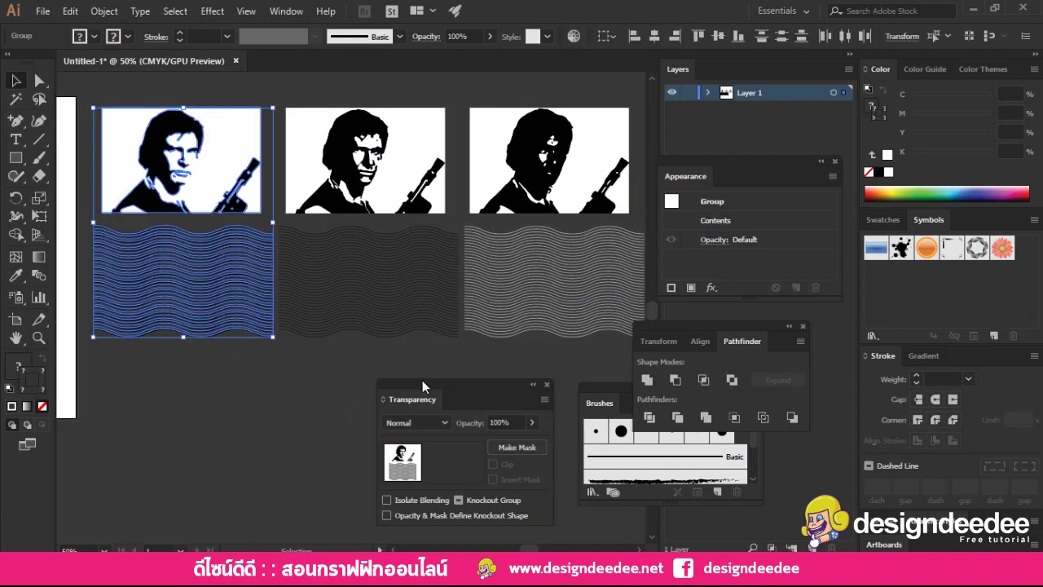
pyautogui.click(699, 341)
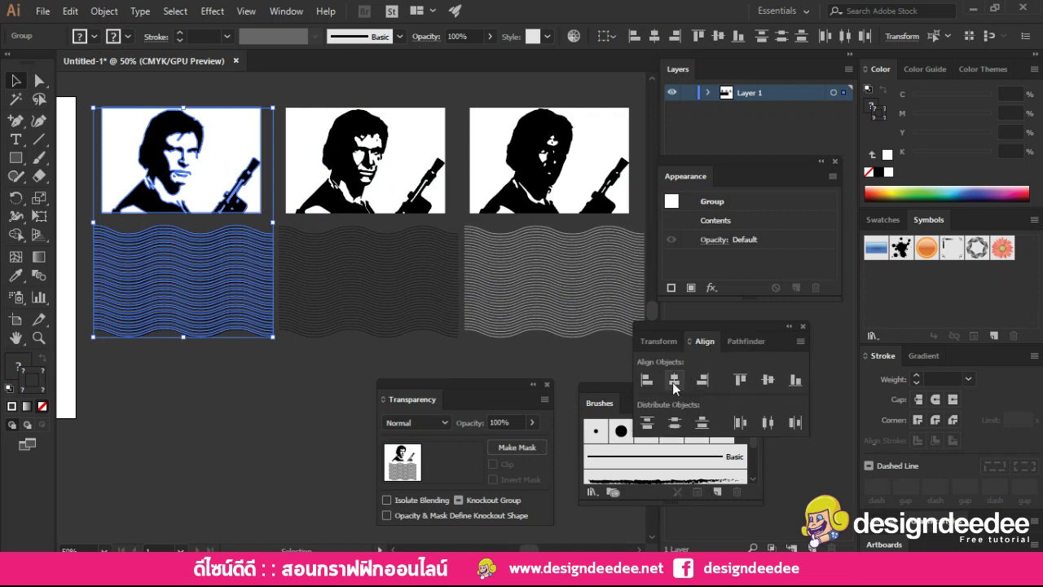
pyautogui.click(767, 380)
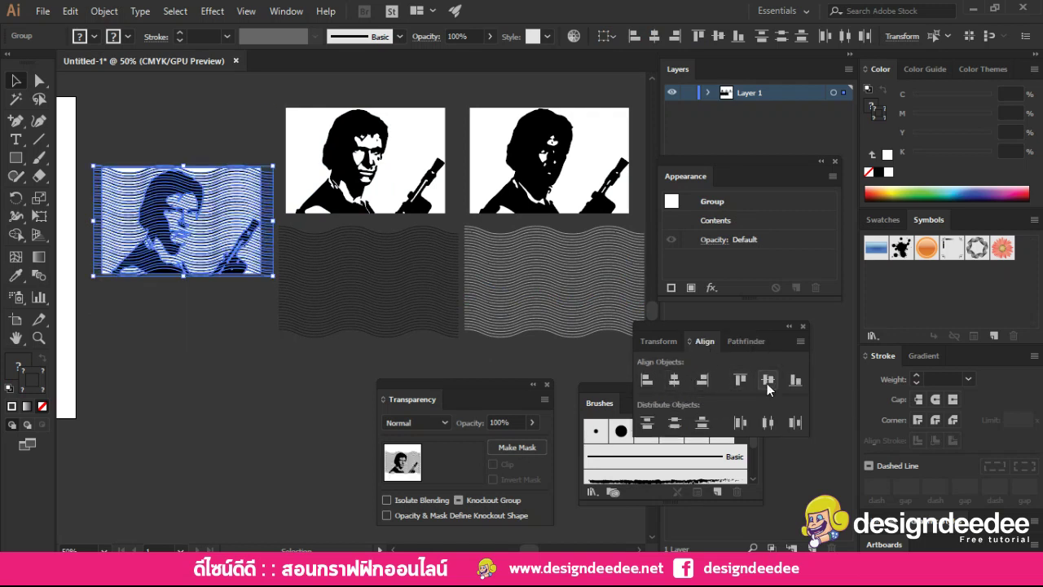
pyautogui.click(673, 382)
pyautogui.click(334, 383)
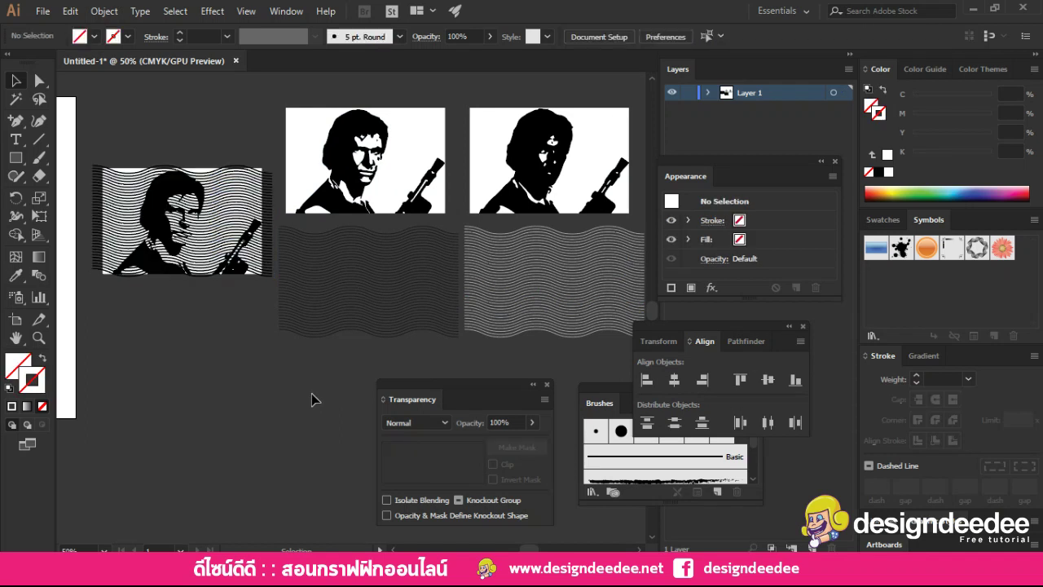
# Step: Centre the second and third portraits on their wave blocks the same way
pyautogui.click(379, 156)
pyautogui.click(673, 380)
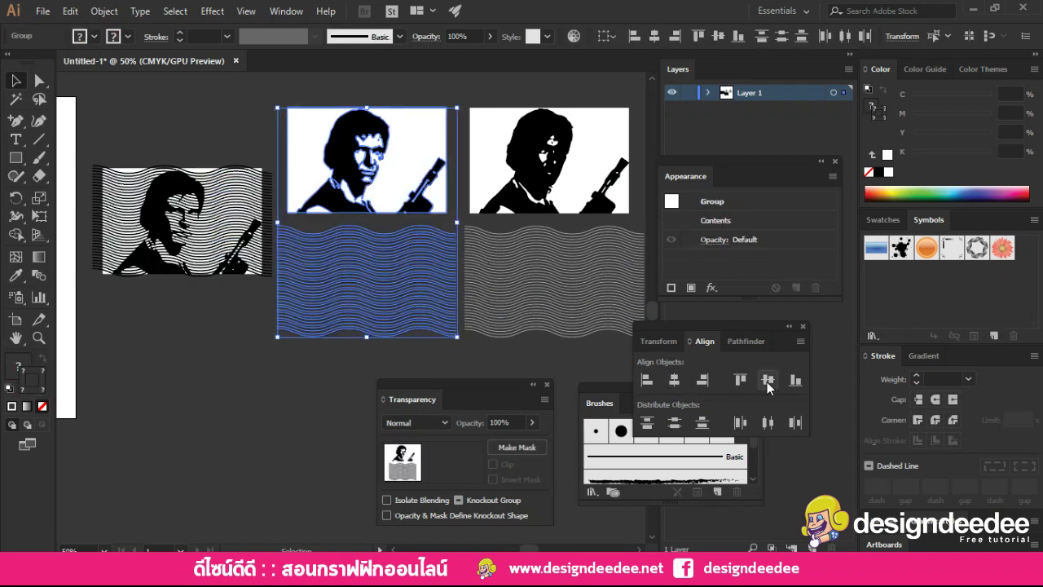
pyautogui.click(767, 380)
pyautogui.click(571, 358)
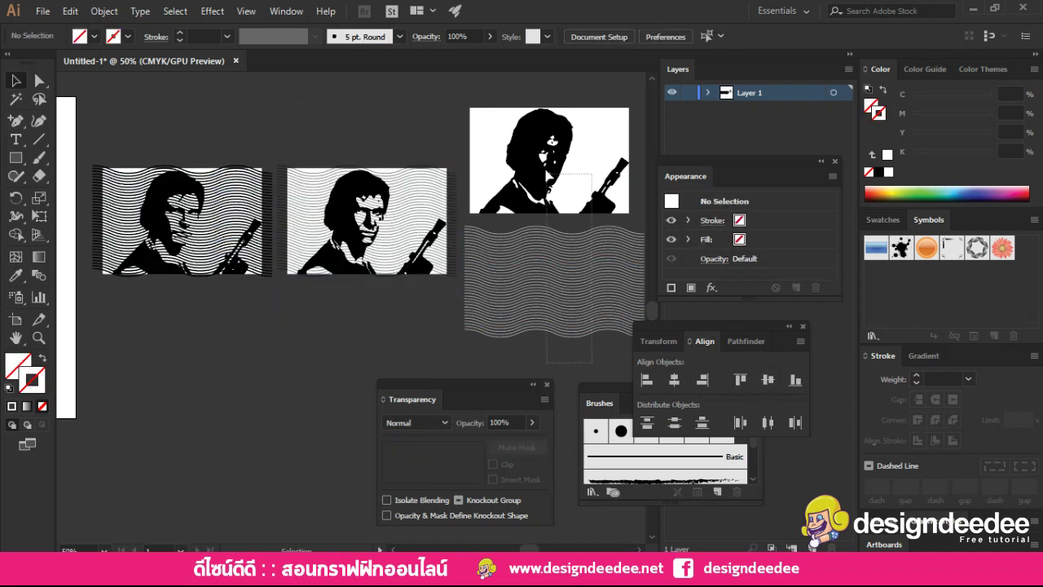
pyautogui.click(551, 184)
pyautogui.click(674, 380)
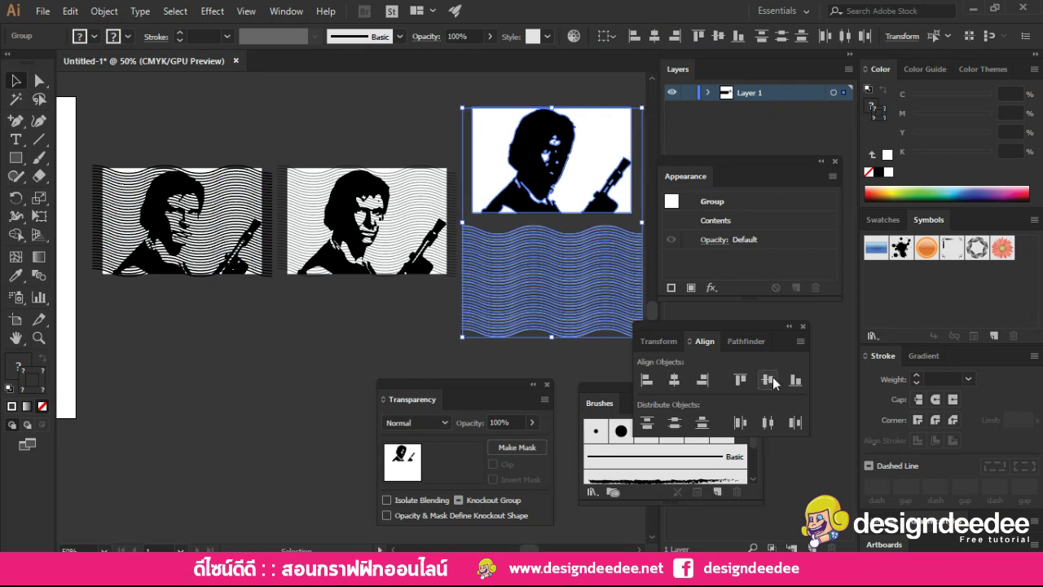
pyautogui.click(768, 379)
pyautogui.click(573, 348)
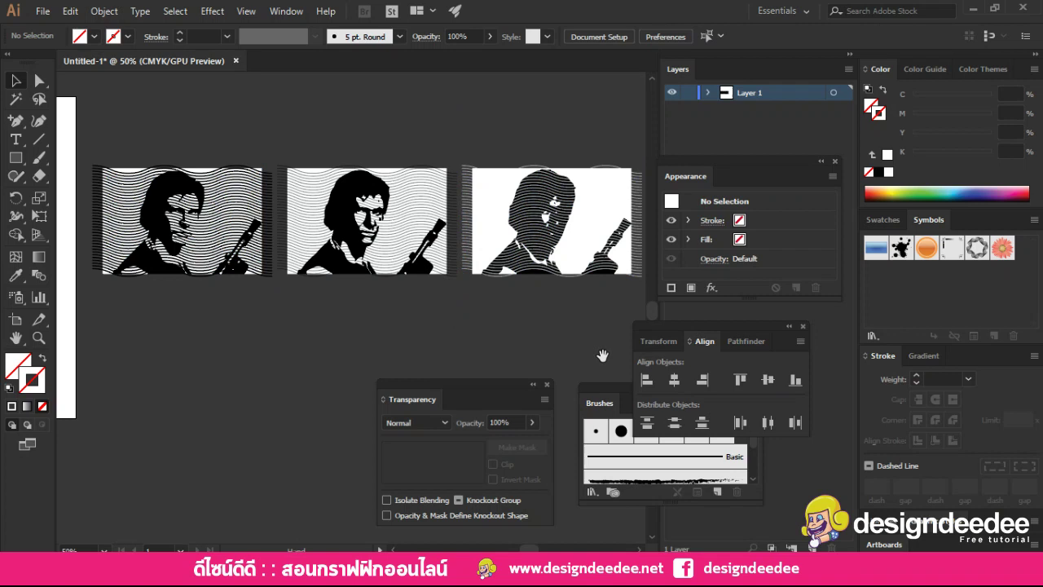
pyautogui.moveTo(584, 308); pyautogui.dragTo(571, 325)
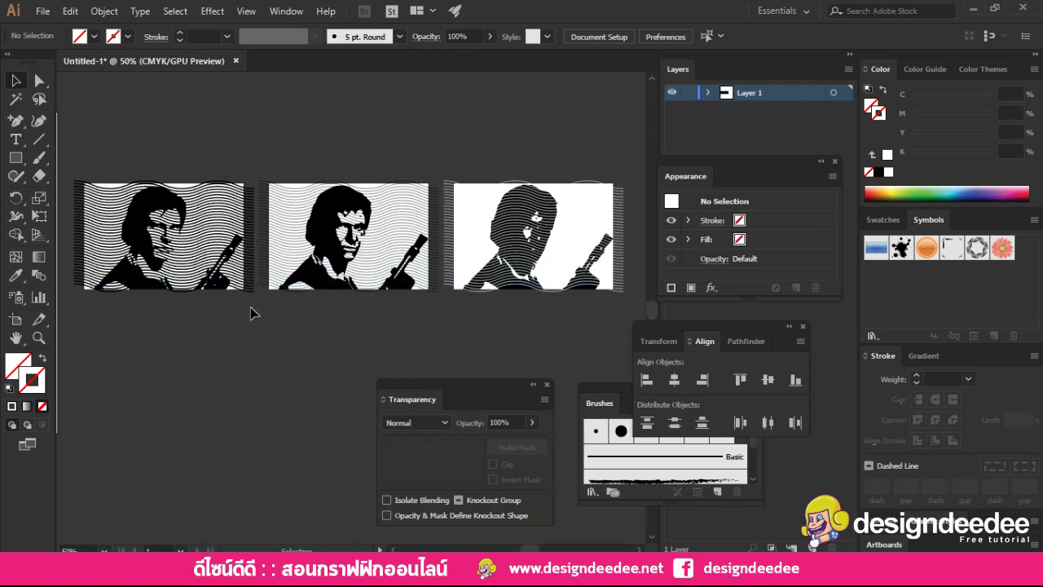
# Step: Send the wavy-line groups behind their portraits with Arrange > Send to Back
pyautogui.click(212, 259)
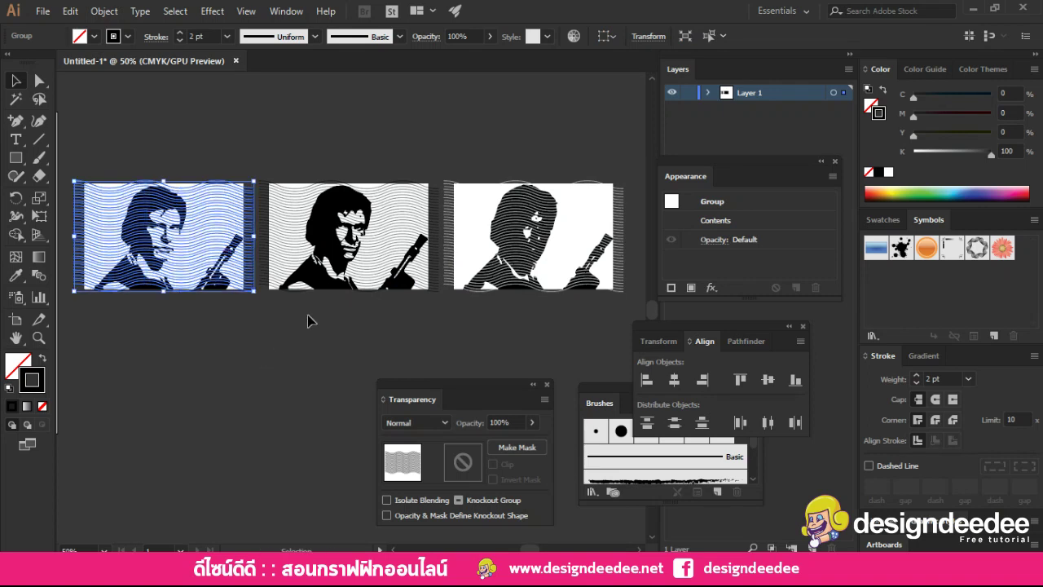
pyautogui.moveTo(221, 245); pyautogui.dragTo(408, 245)
pyautogui.click(618, 240)
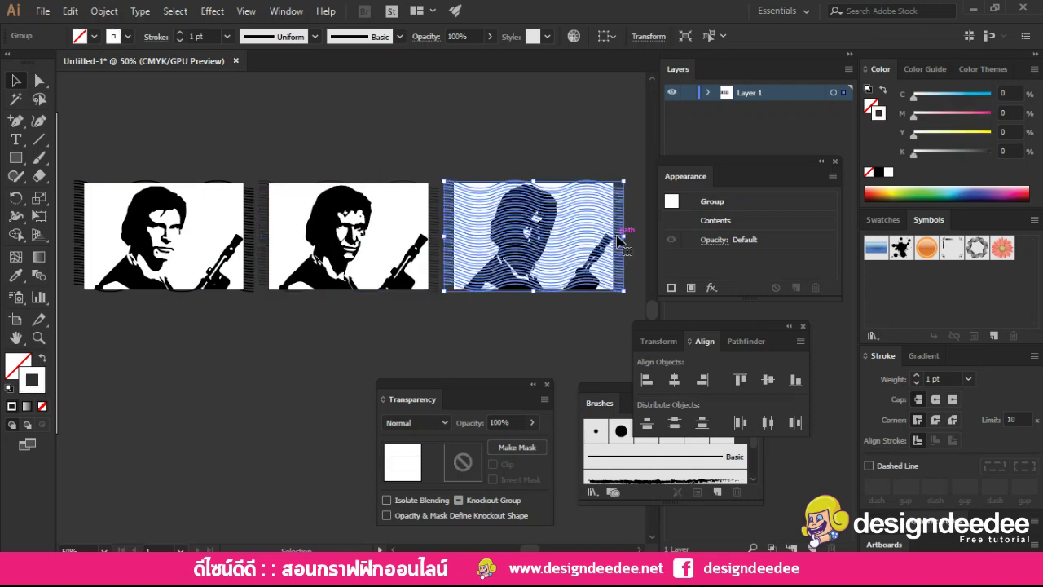
pyautogui.click(544, 314)
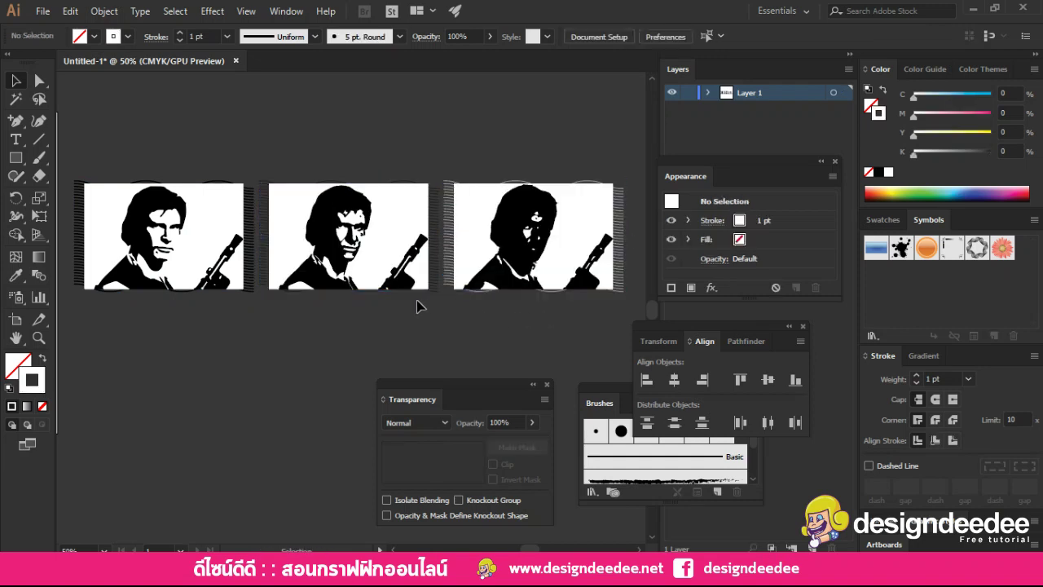
pyautogui.moveTo(406, 300); pyautogui.dragTo(429, 273)
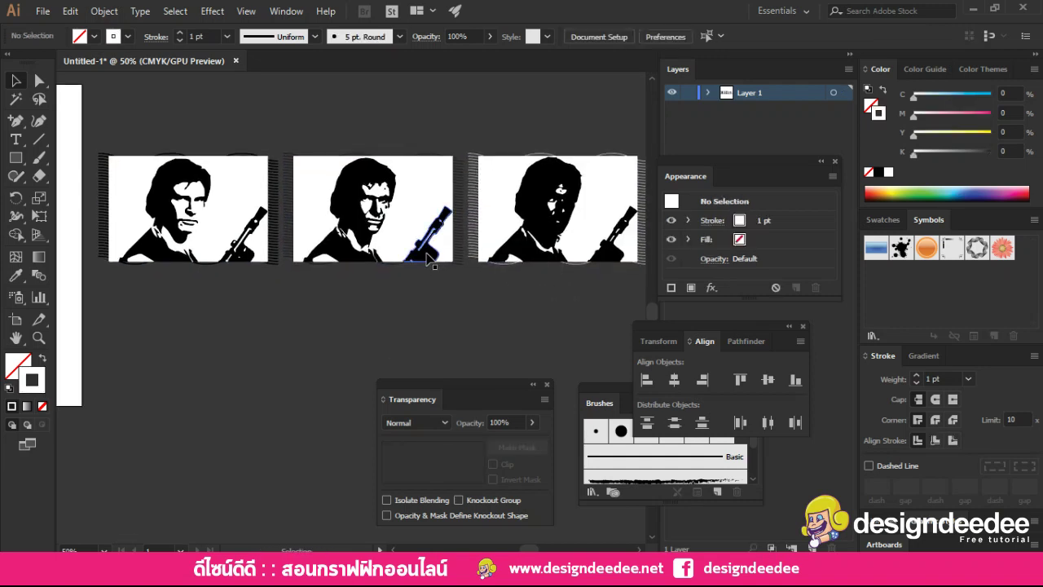
pyautogui.moveTo(474, 220); pyautogui.dragTo(473, 222)
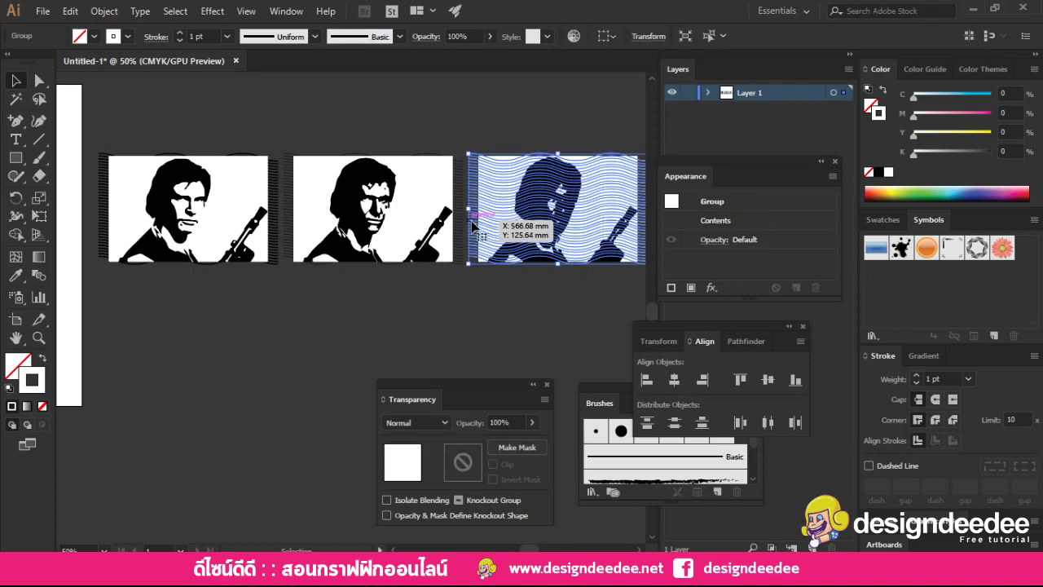
pyautogui.rightClick(475, 221)
pyautogui.moveTo(554, 369)
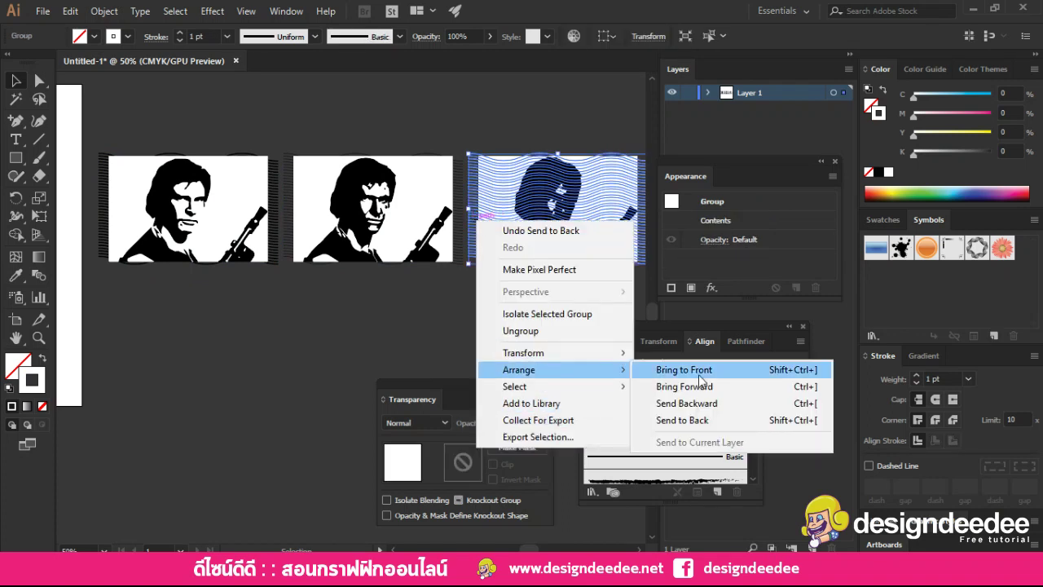
pyautogui.click(667, 401)
pyautogui.click(164, 288)
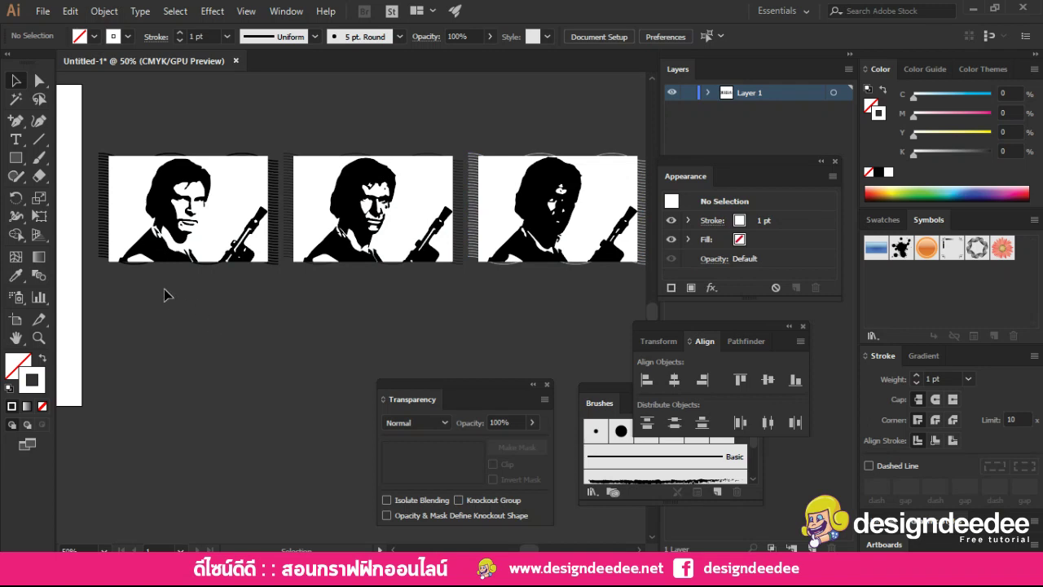
pyautogui.moveTo(486, 269); pyautogui.dragTo(469, 273)
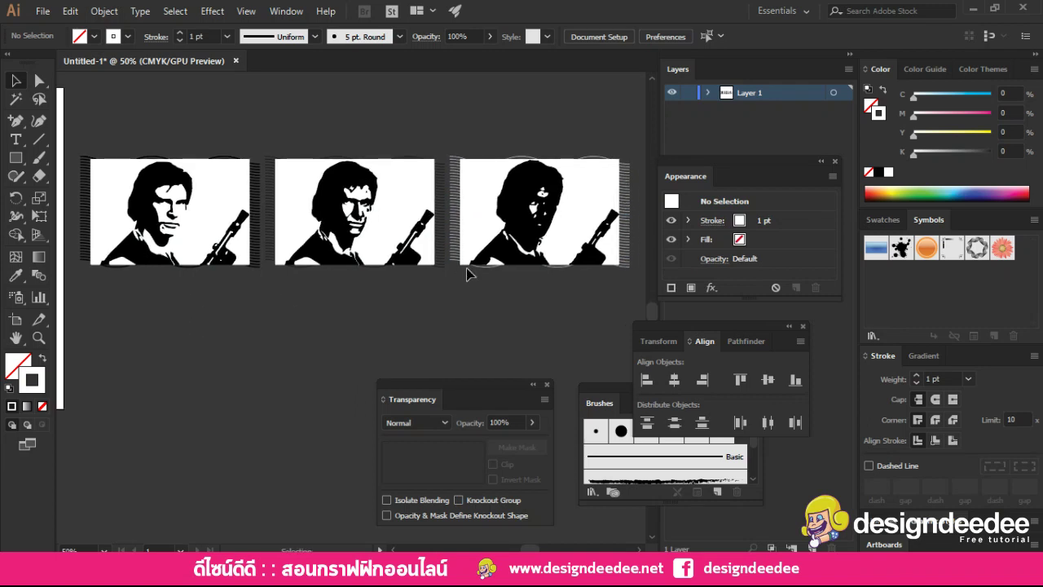
# Step: Move the Transparency panel beside the artwork and select the first portrait's wave-line group
pyautogui.scroll(-1, 419, 293)
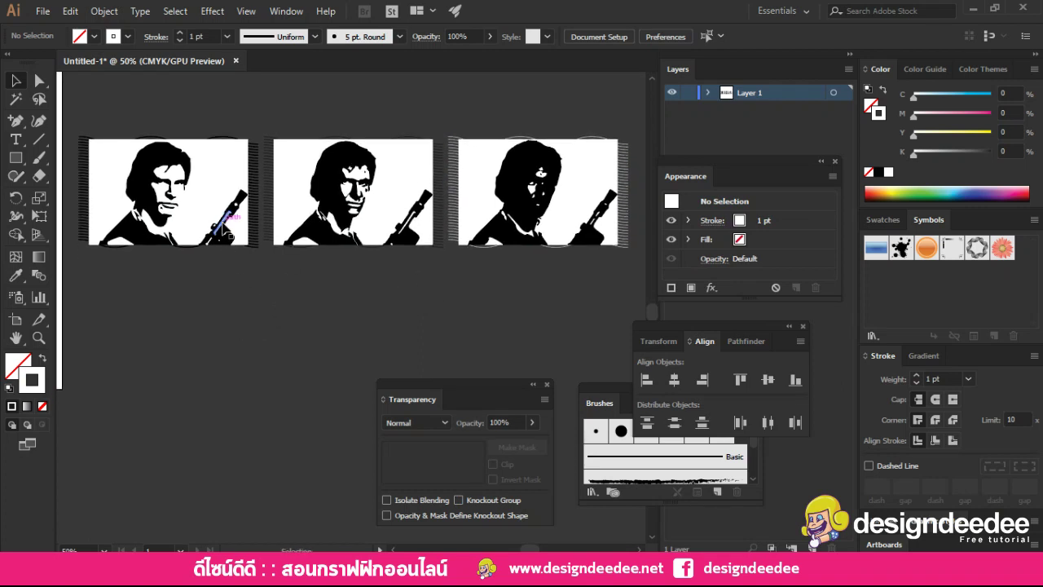
pyautogui.moveTo(458, 388); pyautogui.dragTo(225, 328)
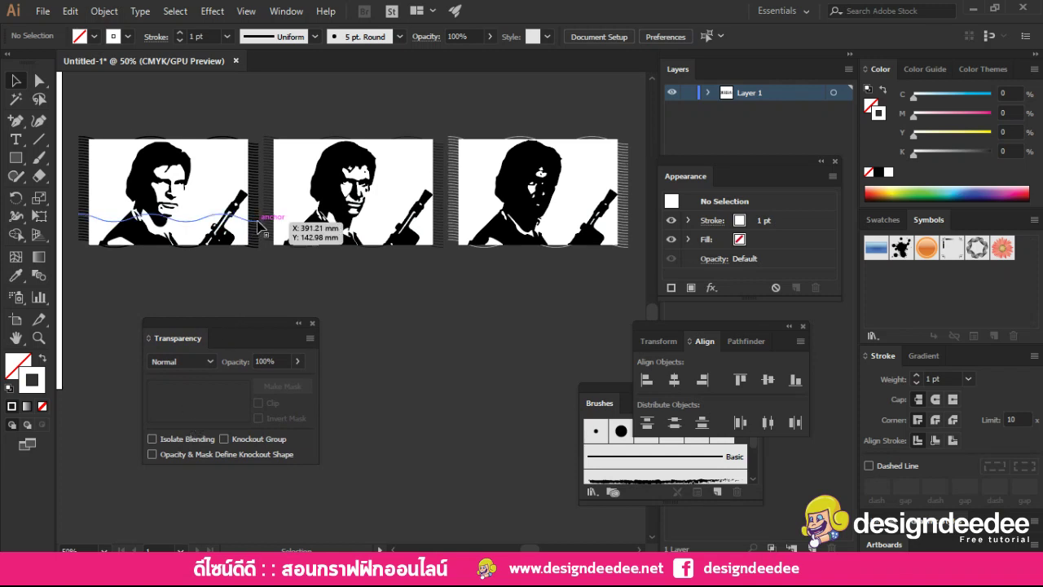
pyautogui.click(259, 226)
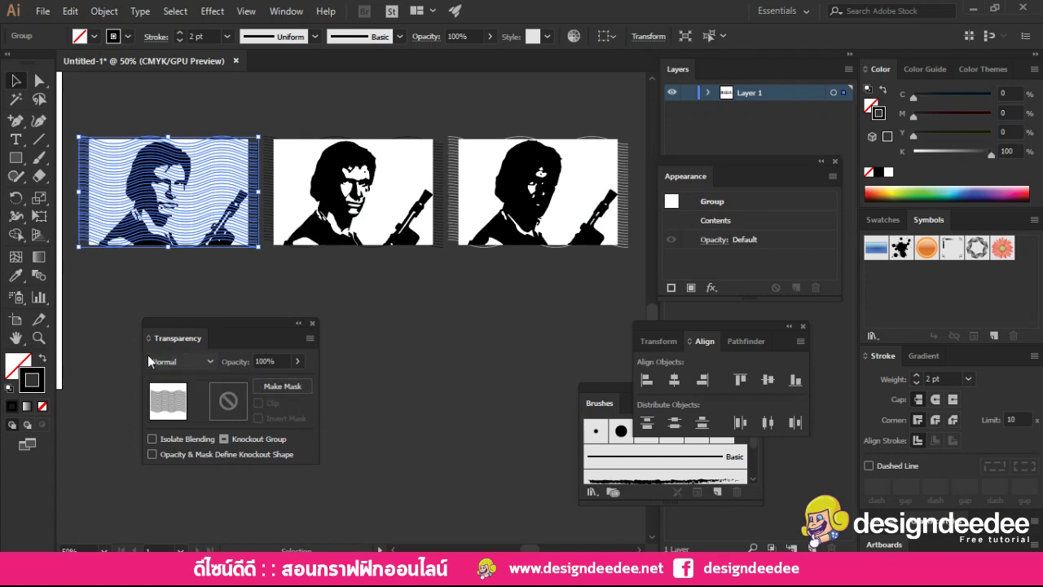
# Step: Hide and then re-show the Transparency panel's extra blending and knockout options
pyautogui.click(310, 338)
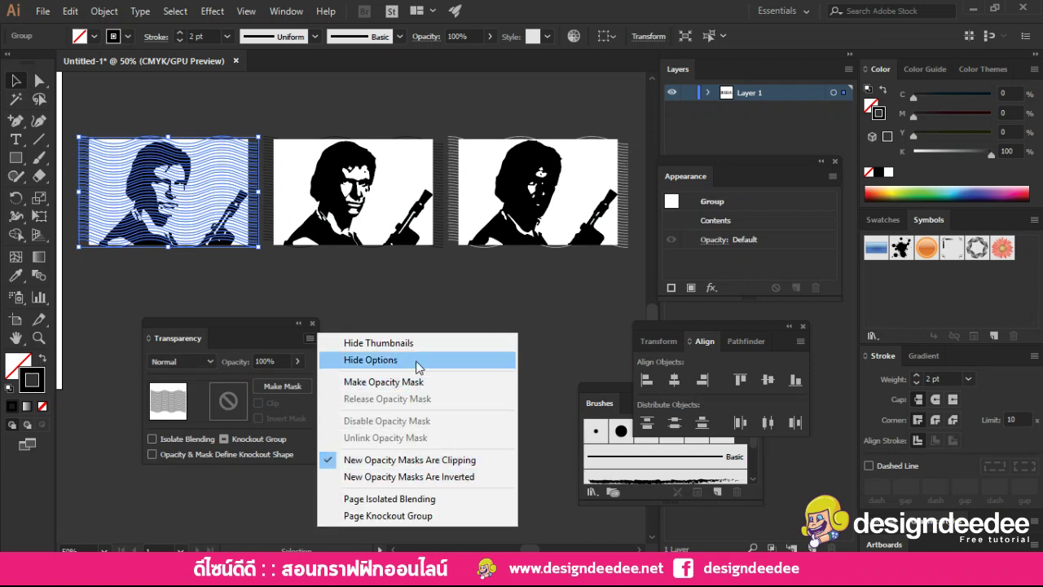
pyautogui.click(410, 364)
pyautogui.click(307, 340)
pyautogui.click(367, 365)
pyautogui.click(310, 338)
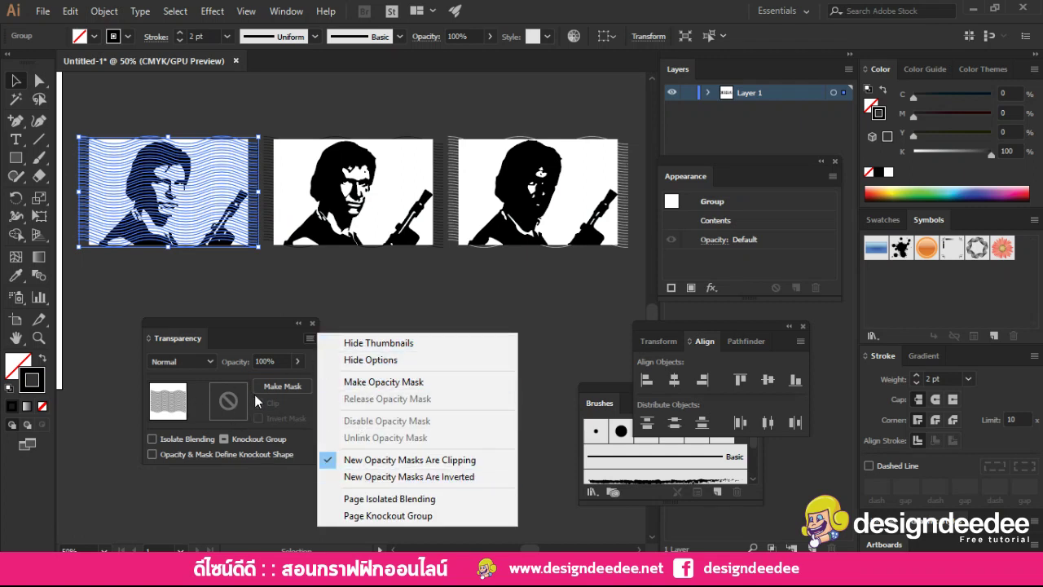
pyautogui.click(299, 390)
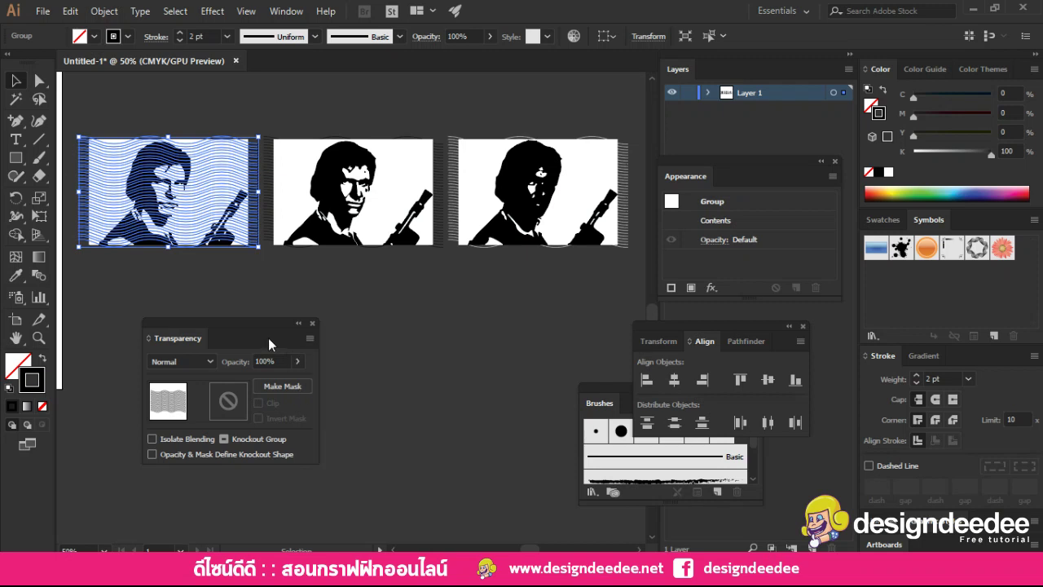
# Step: Apply an opacity mask to the first wave-line group and reselect it
pyautogui.click(299, 388)
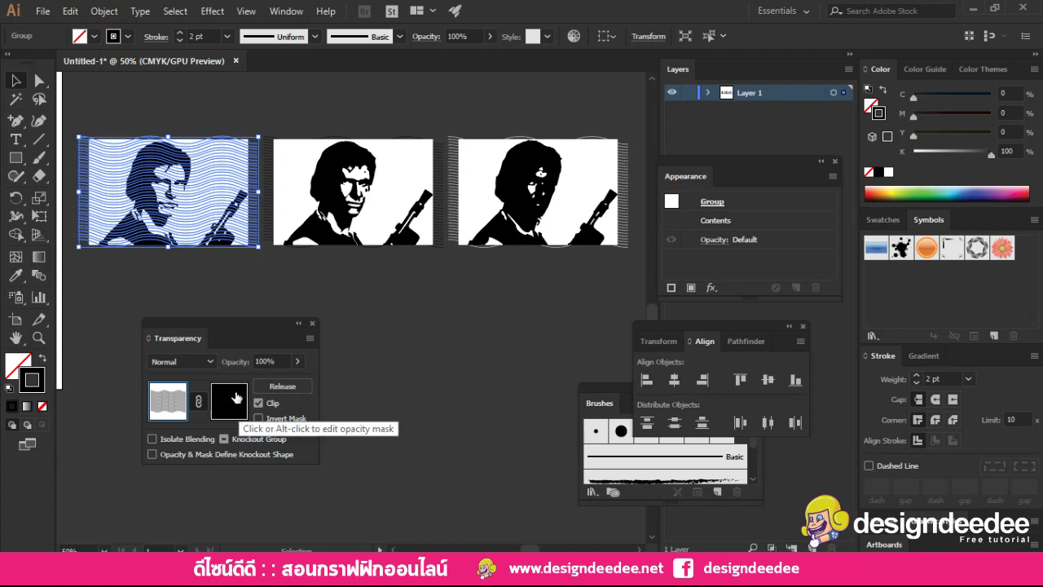
pyautogui.click(275, 280)
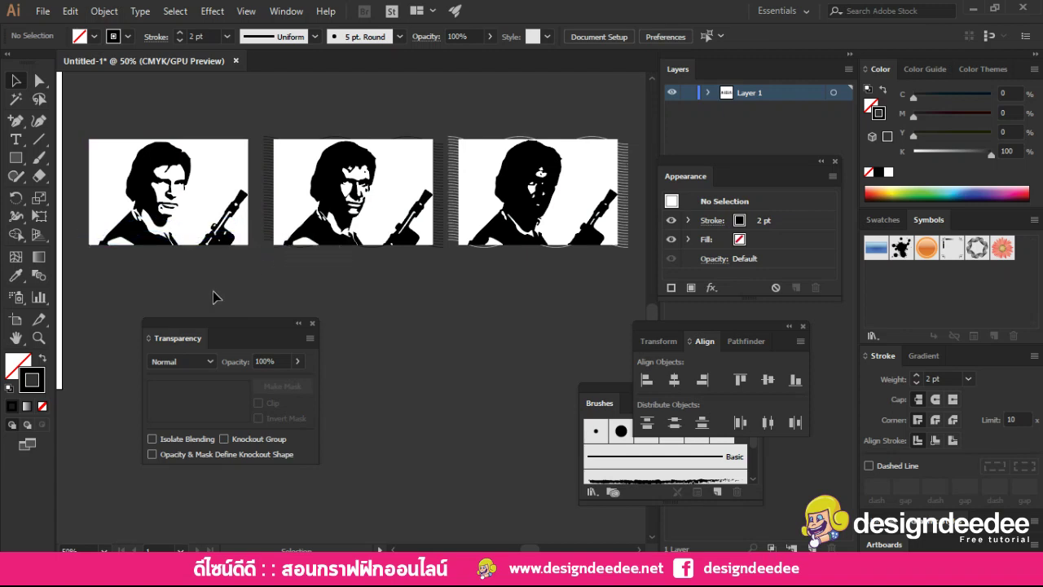
pyautogui.click(250, 238)
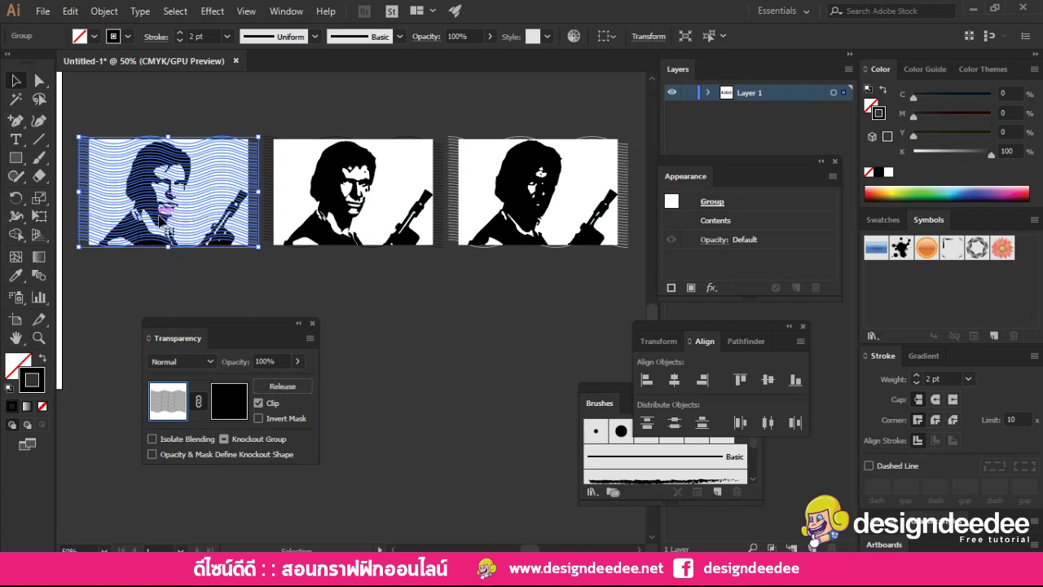
# Step: Select the first Han Solo photo and cut it to the clipboard
pyautogui.click(238, 283)
pyautogui.click(192, 175)
pyautogui.press('ctrl')
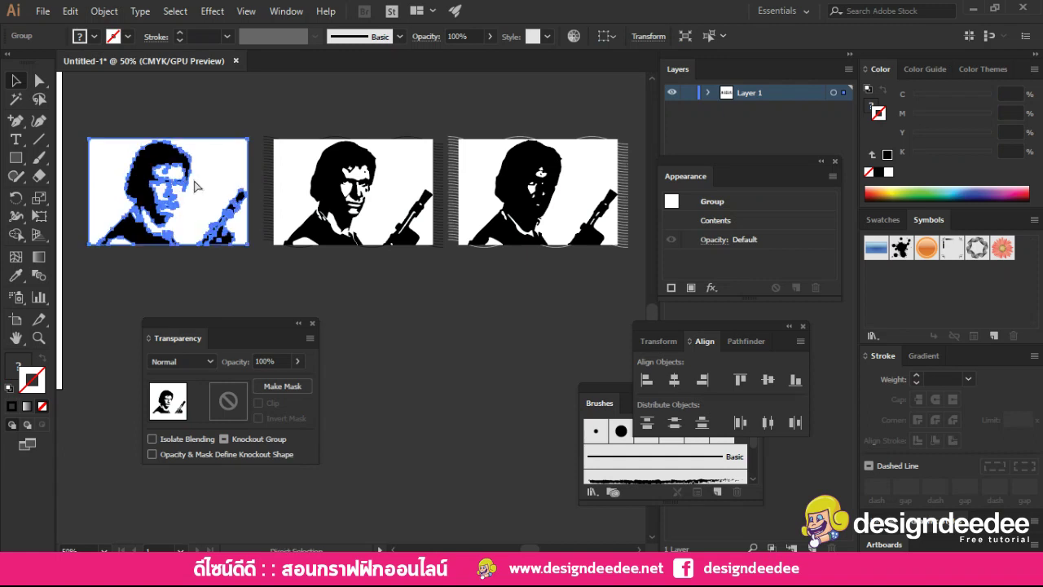
pyautogui.press('Delete')
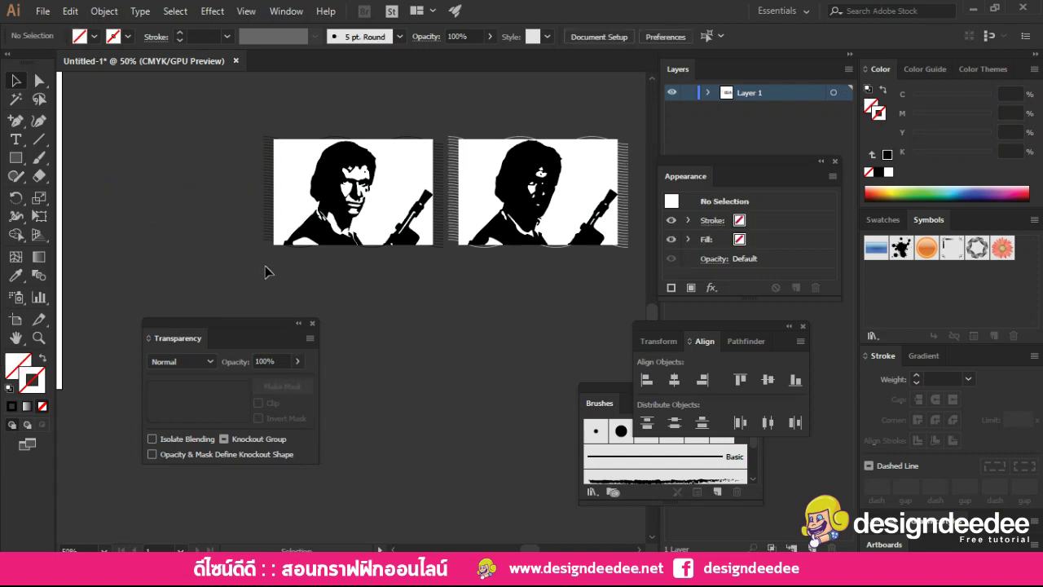
# Step: Paste the photo in front inside the first wave group's mask and turn on Invert Mask
pyautogui.click(203, 216)
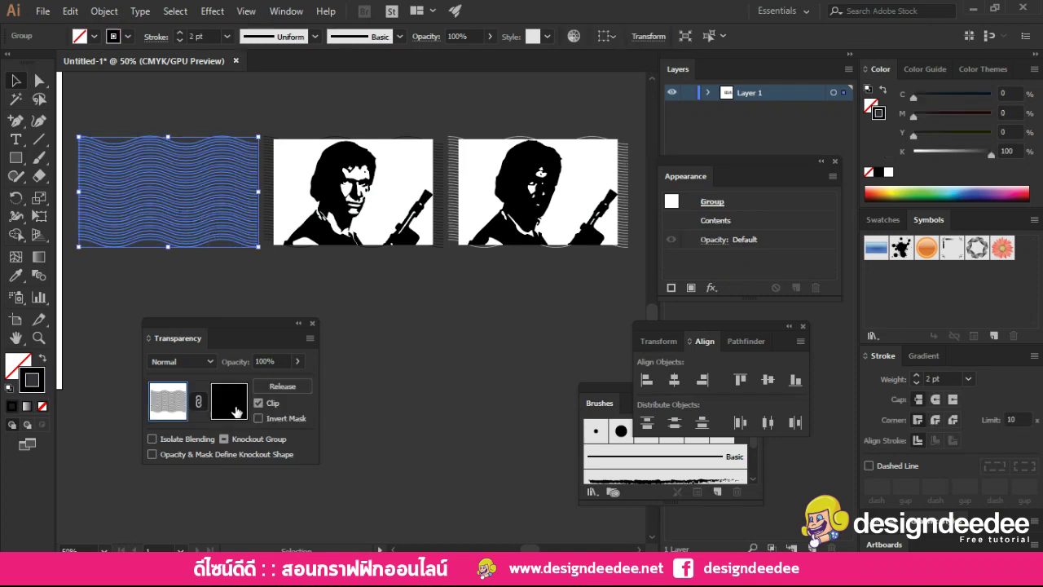
pyautogui.click(233, 411)
pyautogui.hotkey('ctrl', 'v')
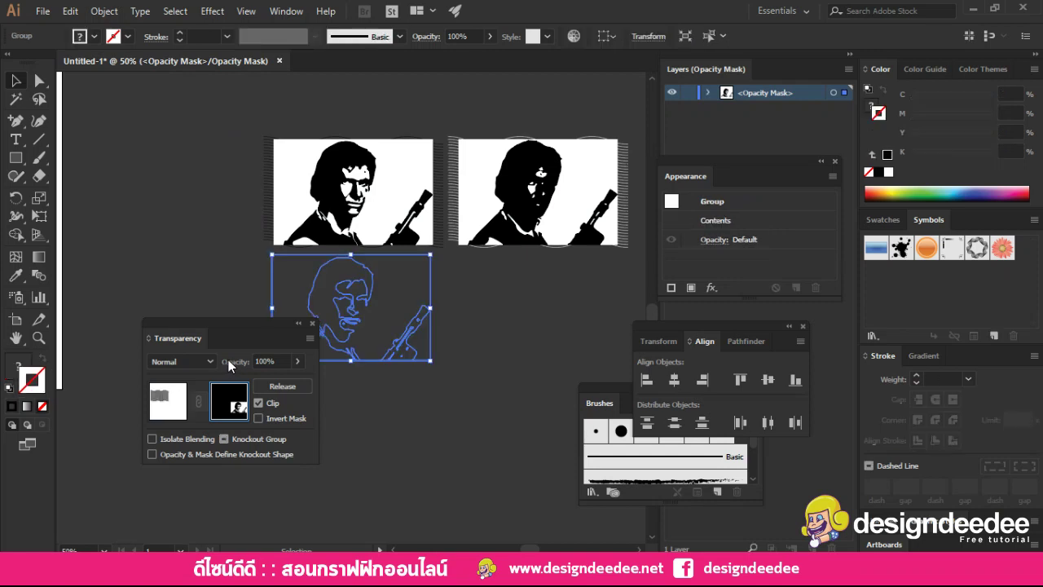
pyautogui.press('Delete')
pyautogui.hotkey('ctrl', 'f')
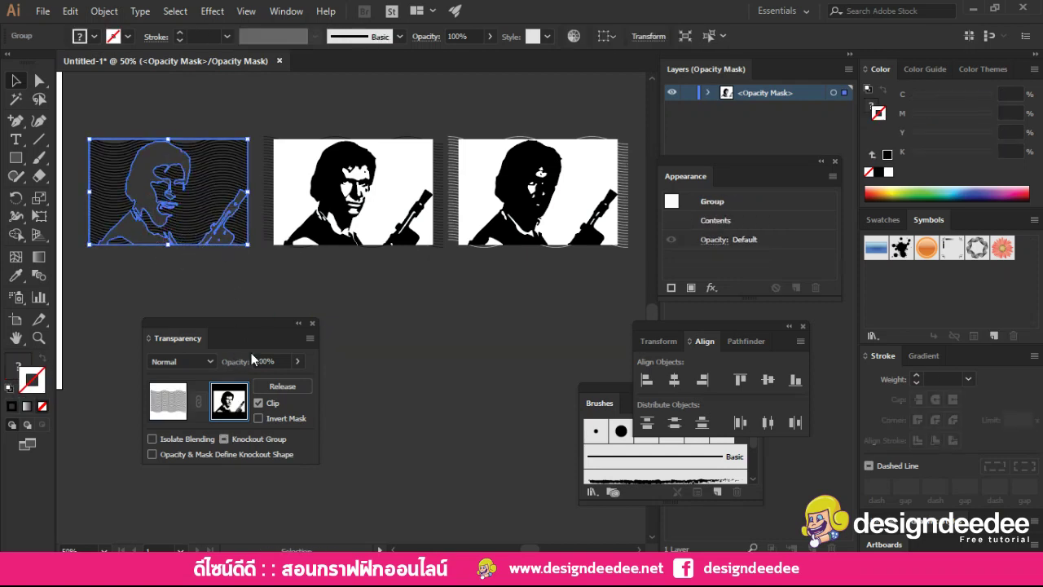
pyautogui.click(260, 419)
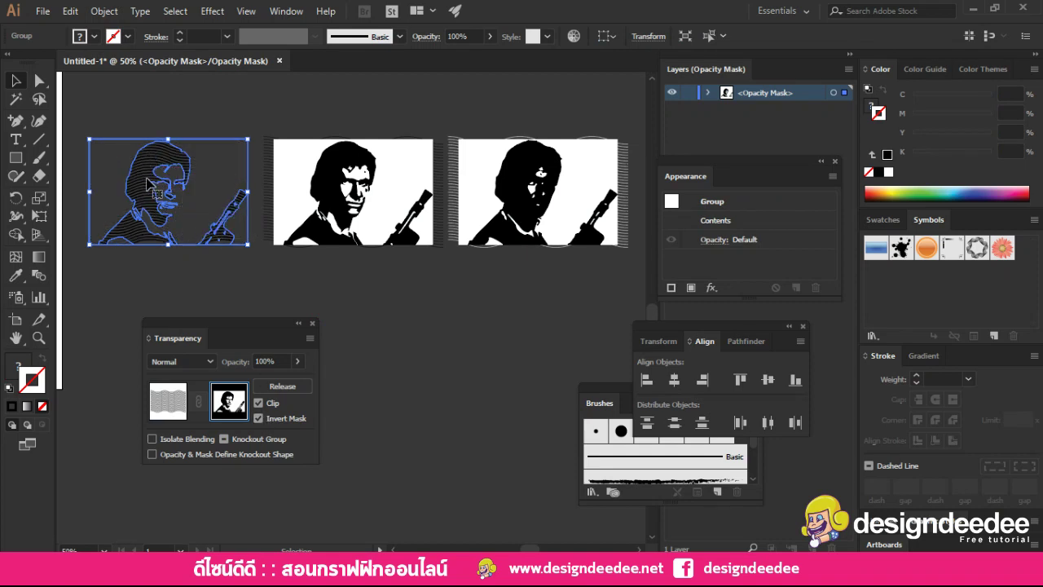
pyautogui.click(295, 275)
pyautogui.hscroll(3, 295, 275)
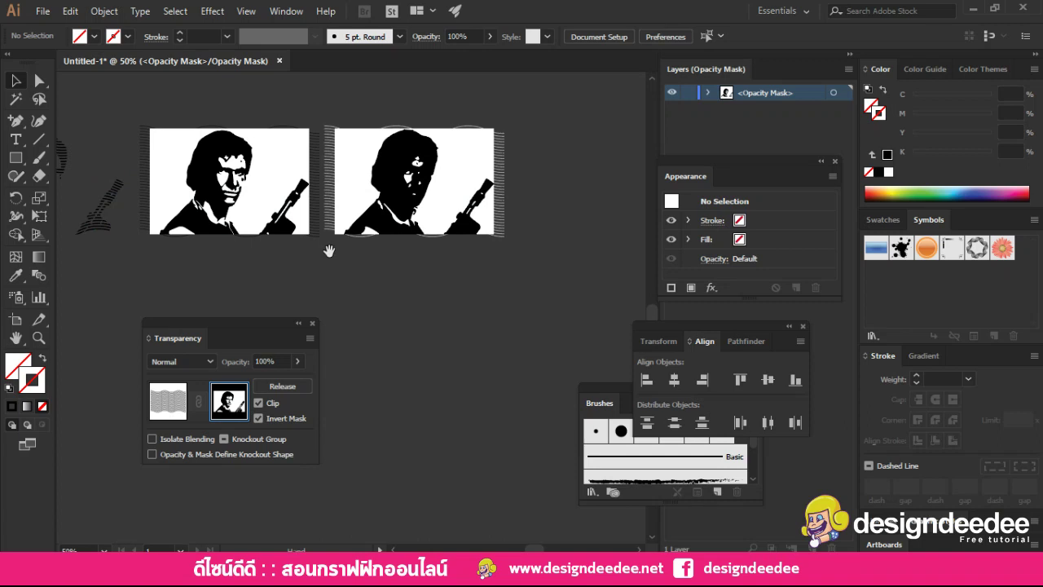
# Step: Leave mask editing, then select and cut the middle Han Solo photo
pyautogui.click(159, 404)
pyautogui.click(195, 276)
pyautogui.hscroll(-3, 195, 276)
pyautogui.hscroll(-2, 245, 245)
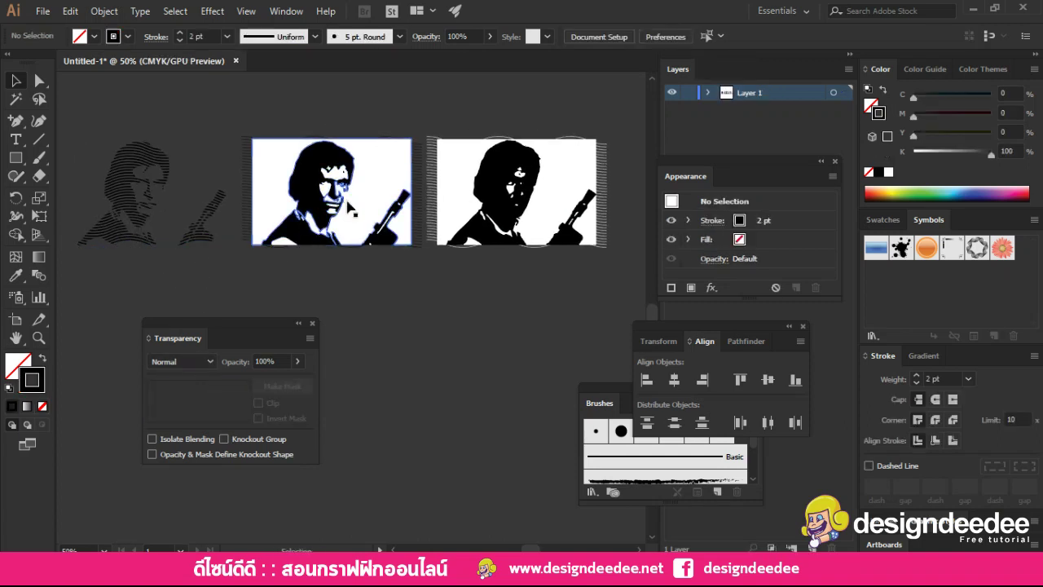
pyautogui.click(350, 210)
pyautogui.press('v')
# Step: Give the middle wave group an opacity mask and paste the photo in front into it
pyautogui.click(383, 201)
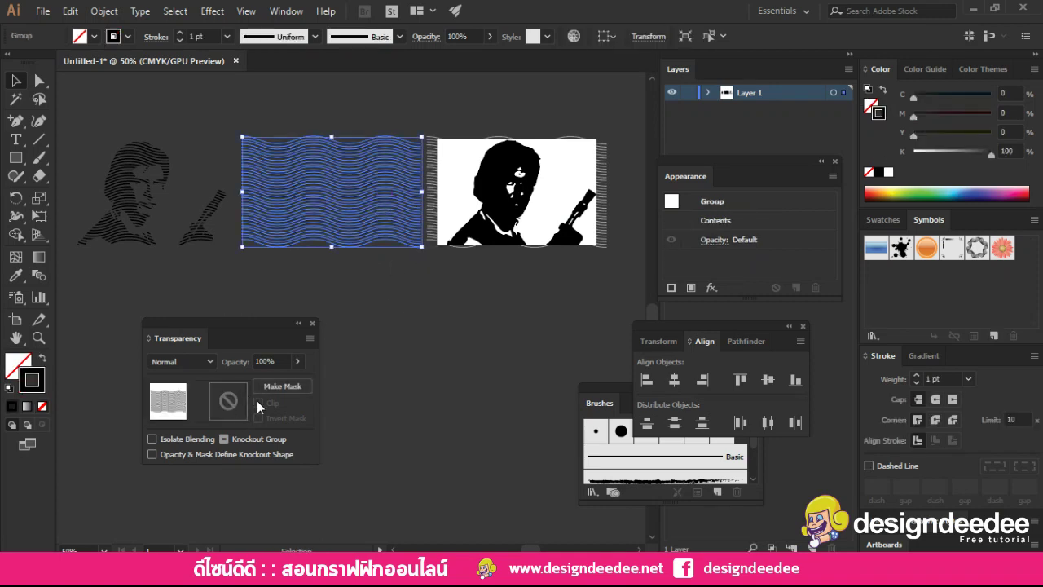
pyautogui.click(284, 384)
pyautogui.click(233, 404)
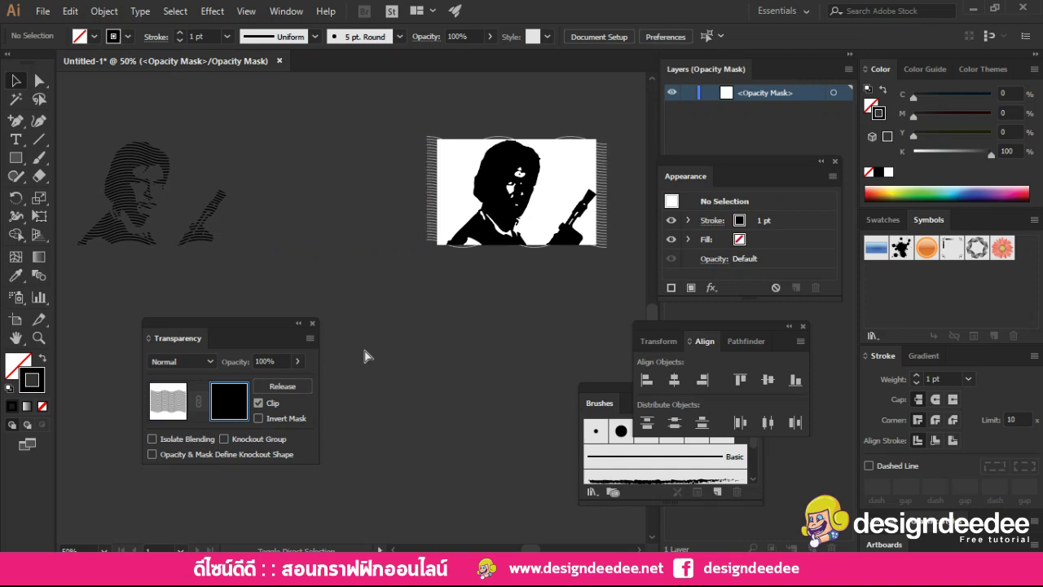
pyautogui.hotkey('ctrl', 'f')
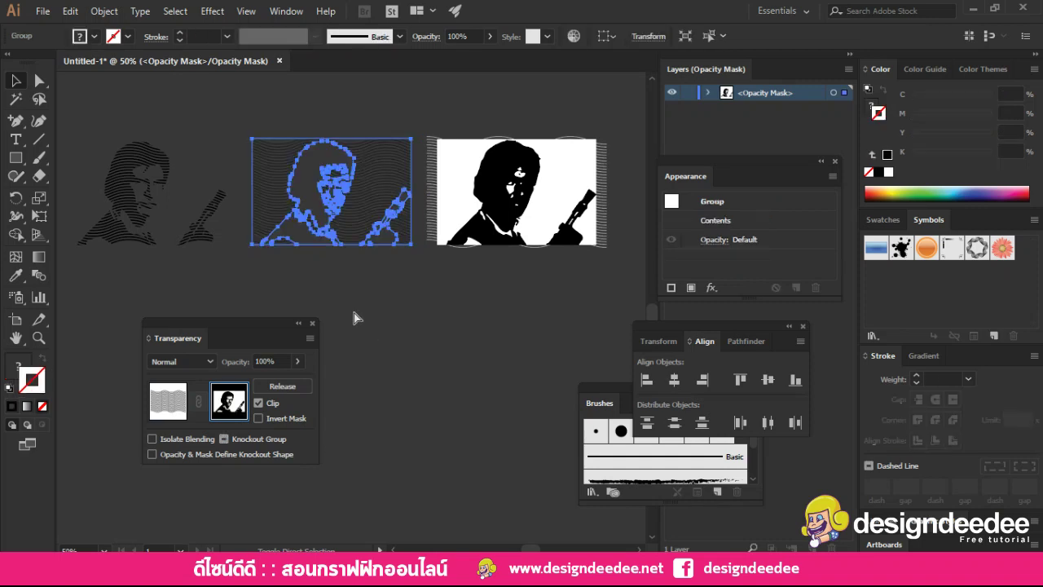
pyautogui.click(412, 326)
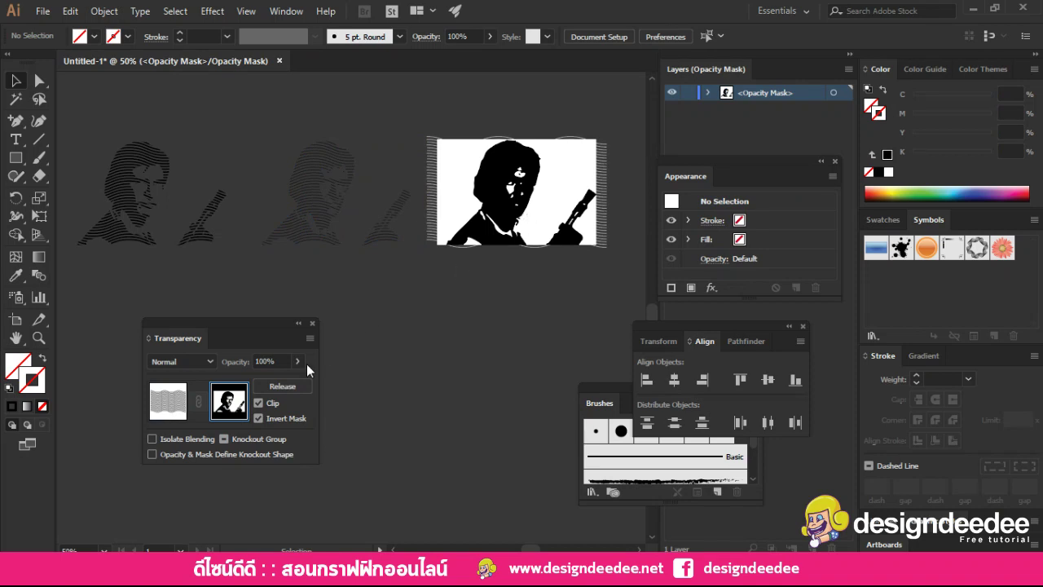
# Step: Cut the third Han Solo photo to the clipboard
pyautogui.click(179, 401)
pyautogui.hotkey('ctrl', 'z')
pyautogui.hotkey('ctrl', 'z')
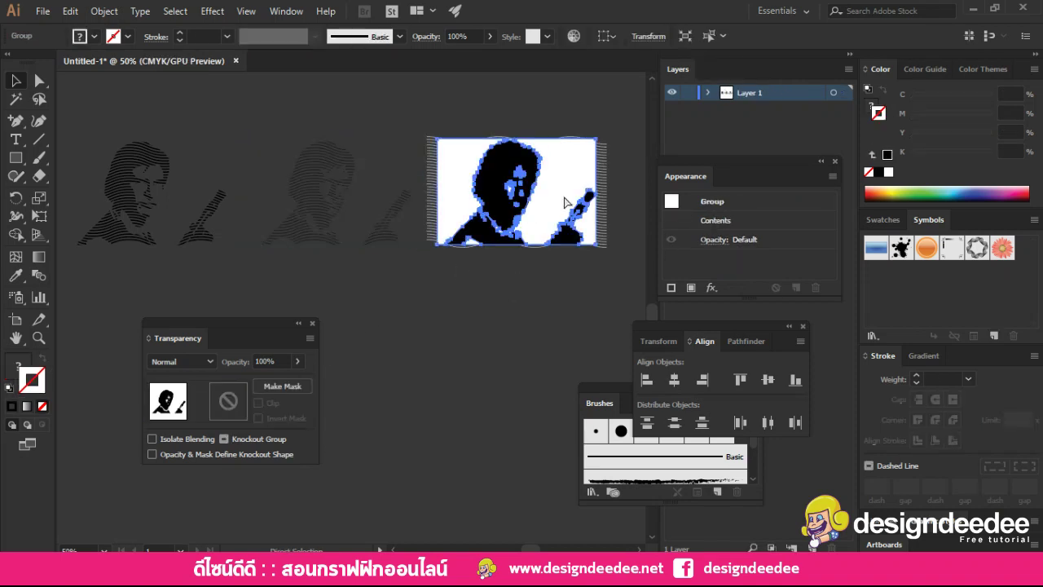
pyautogui.hotkey('ctrl', 'z')
# Step: Give the third wave group an opacity mask and paste the photo in front into it
pyautogui.click(568, 222)
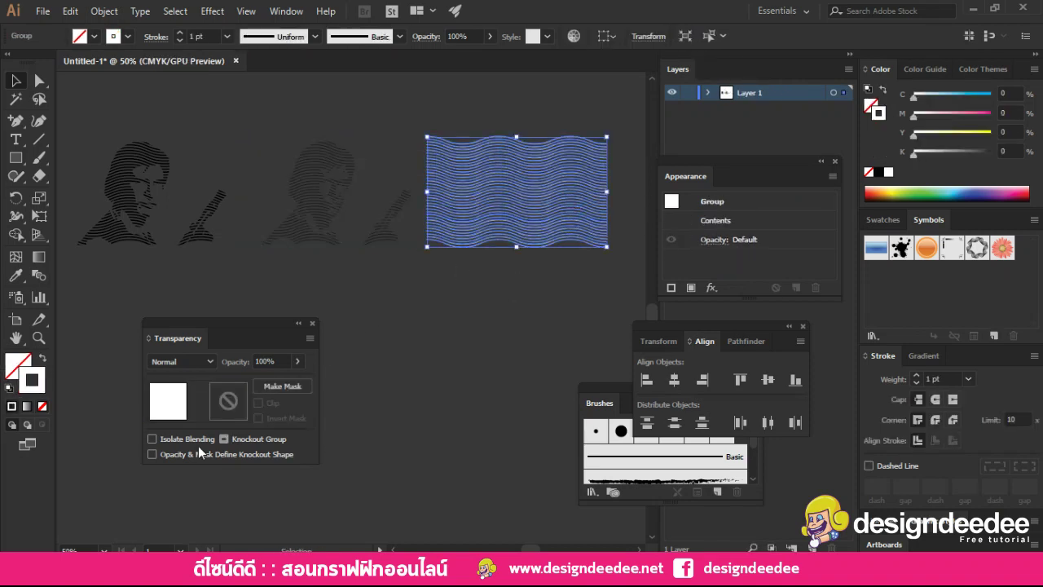
pyautogui.click(280, 387)
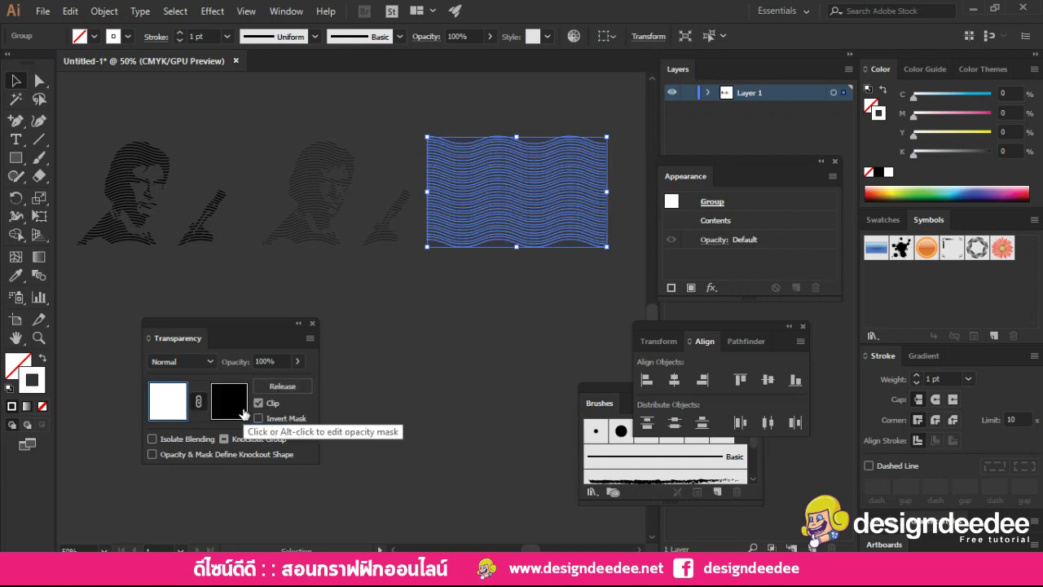
pyautogui.click(239, 414)
pyautogui.hotkey('ctrl', 'f')
pyautogui.click(525, 318)
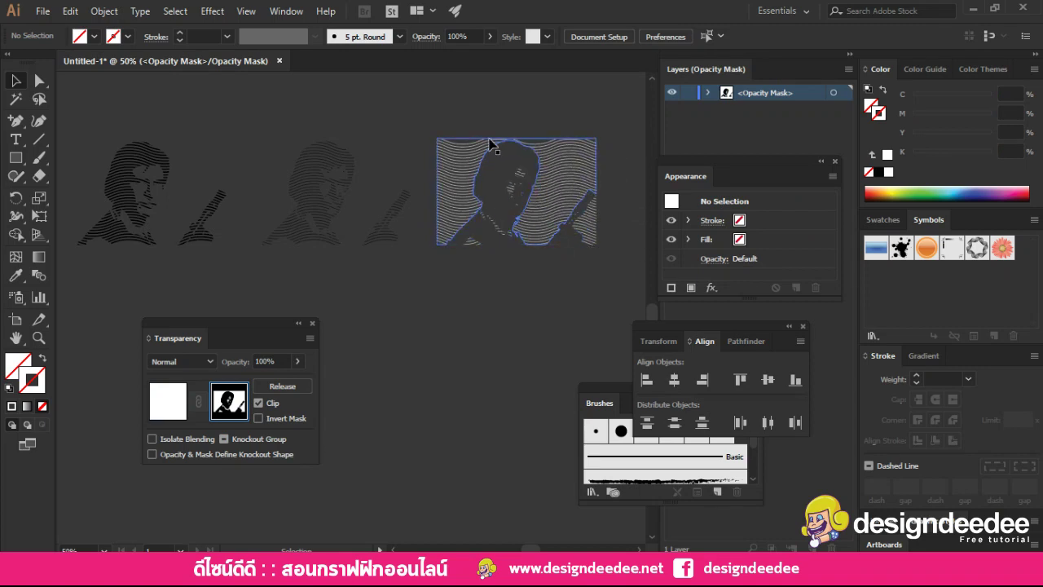
# Step: Check the masked third portrait, exit mask editing and clear the selection
pyautogui.hscroll(-1, 540, 243)
pyautogui.hscroll(-1, 507, 245)
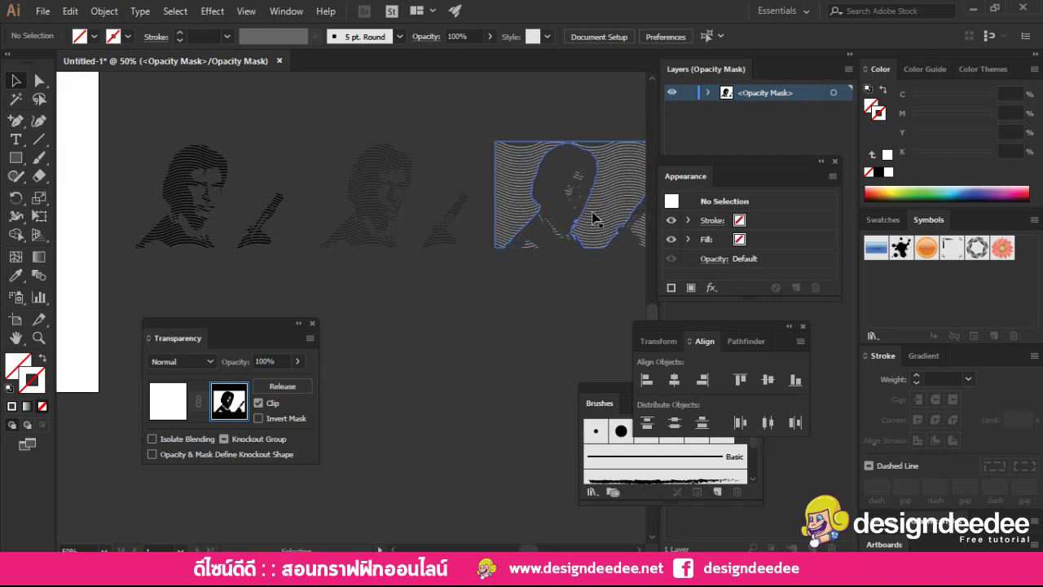
pyautogui.click(568, 244)
pyautogui.click(392, 208)
pyautogui.click(172, 400)
pyautogui.click(509, 264)
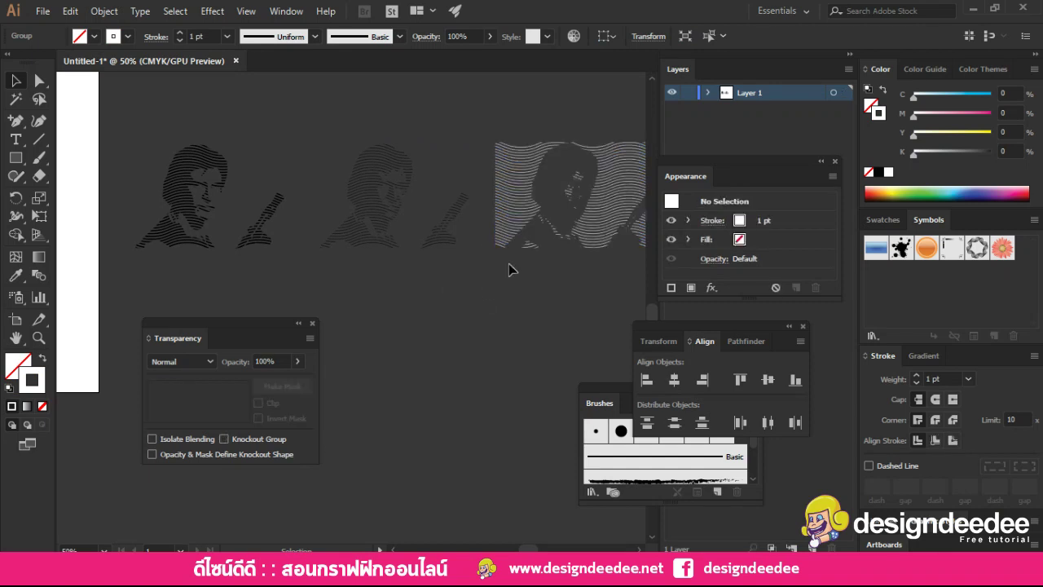
# Step: Stack all three wave portraits on a common horizontal and vertical centre
pyautogui.click(544, 245)
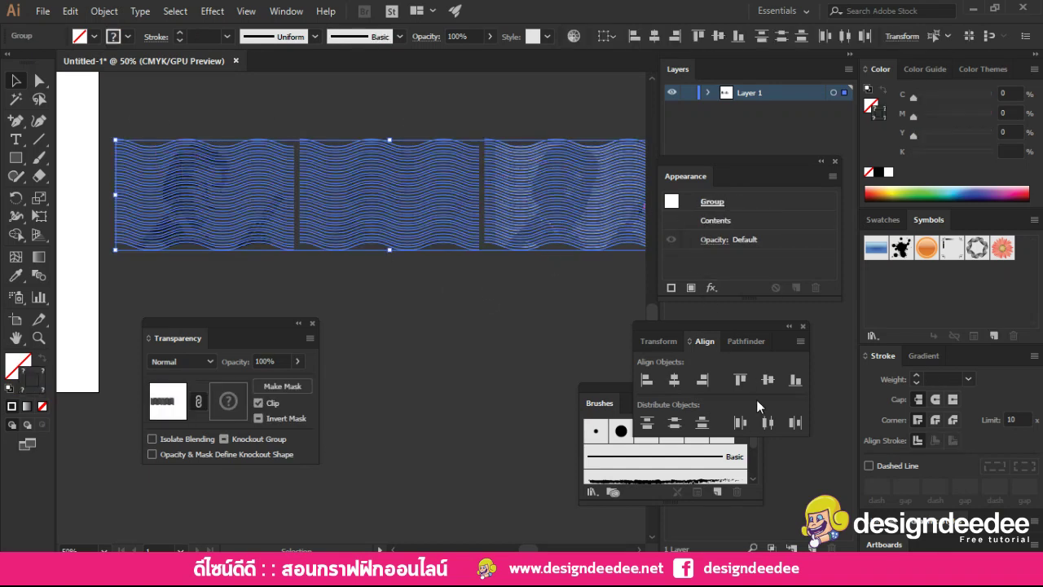
pyautogui.click(766, 382)
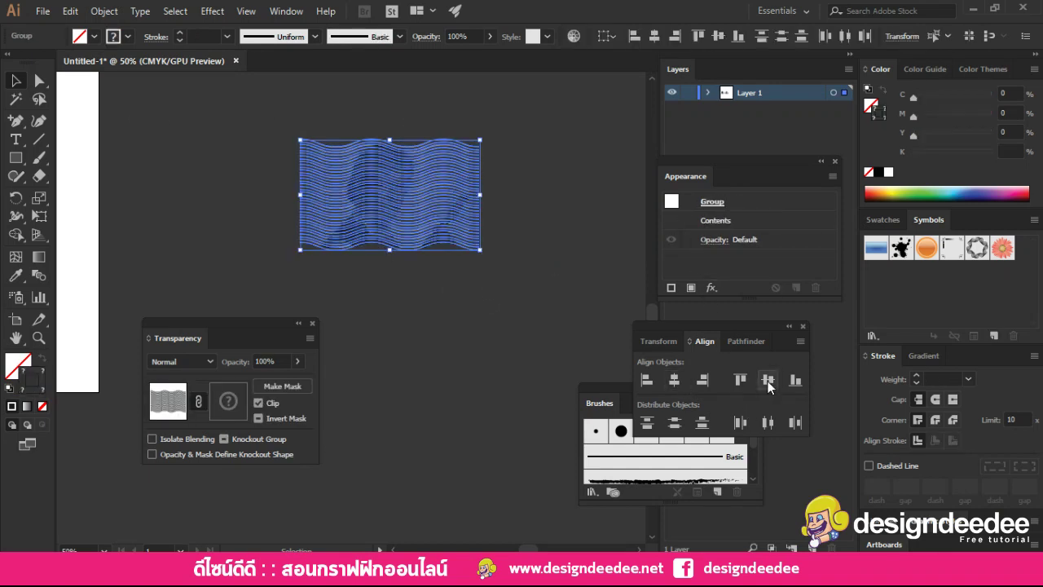
pyautogui.click(444, 332)
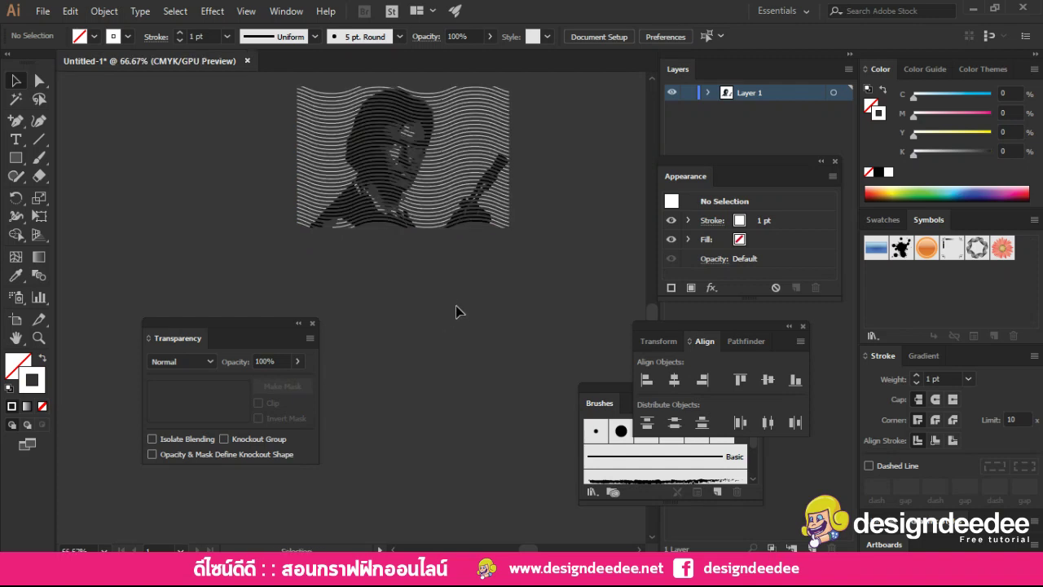
# Step: Move one portrait group out of the stack to the left
pyautogui.hscroll(-3, 530, 237)
pyautogui.moveTo(596, 204); pyautogui.dragTo(383, 207)
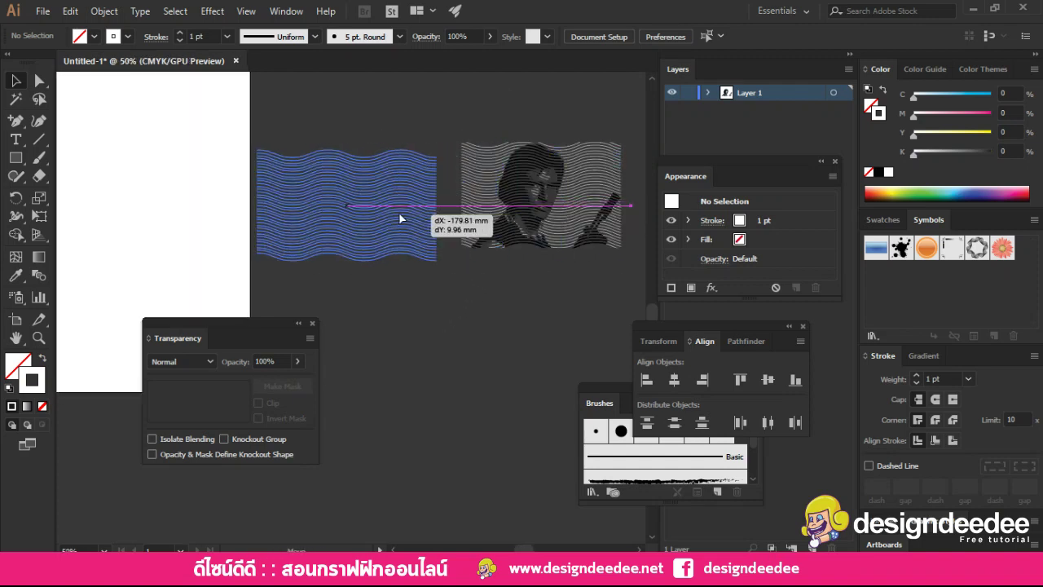
pyautogui.hotkey('ctrl', 'z')
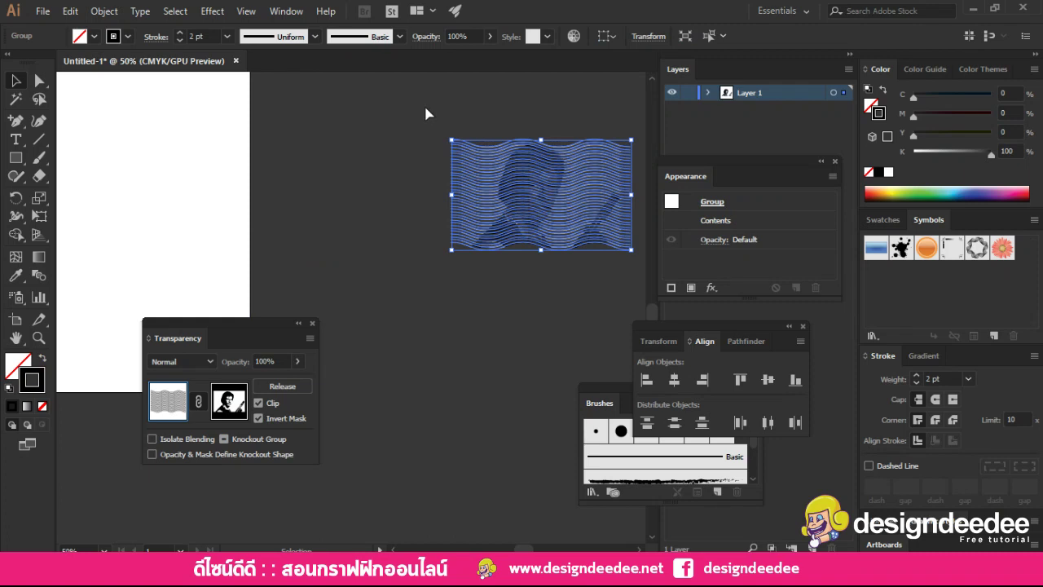
pyautogui.hotkey('ctrl', 'z')
pyautogui.hotkey('ctrl', 'z')
pyautogui.hotkey('ctrl', 'z')
pyautogui.hotkey('ctrl', 'z')
pyautogui.hotkey('ctrl', 'z')
pyautogui.moveTo(383, 215)
pyautogui.mouseDown()
pyautogui.moveTo(301, 221)
pyautogui.moveTo(555, 341)
pyautogui.mouseUp()
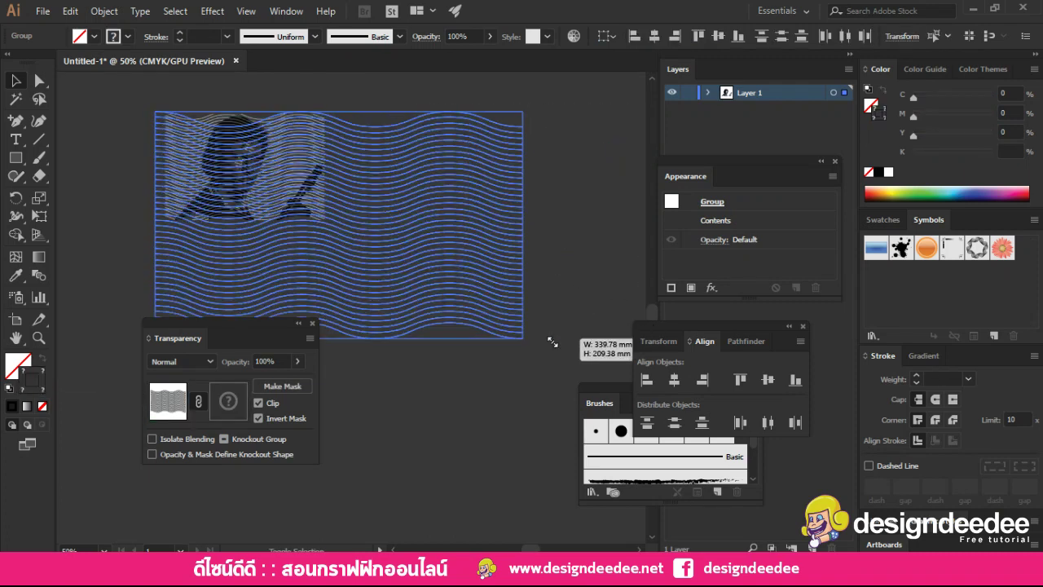
pyautogui.click(564, 194)
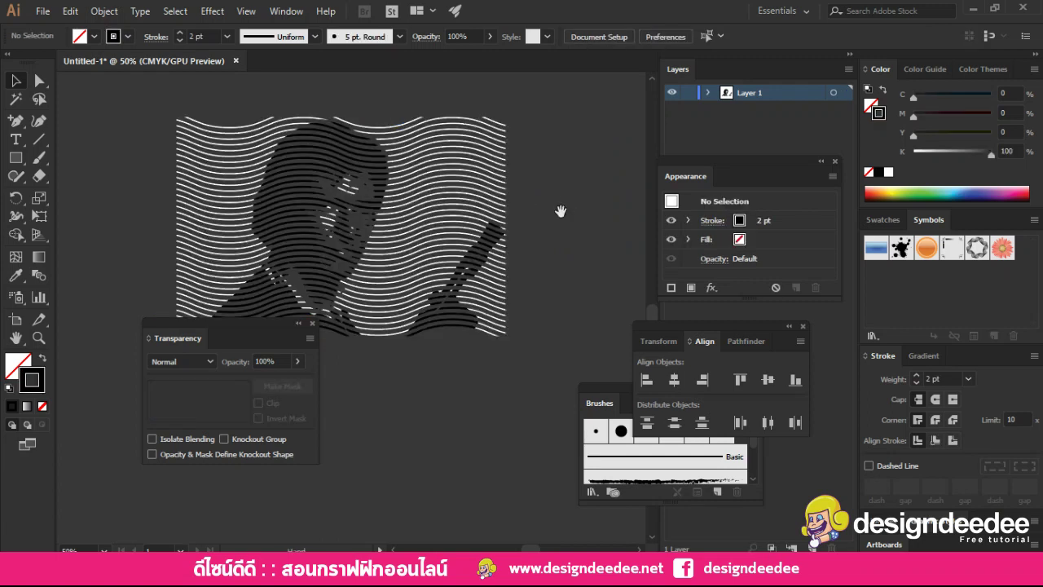
pyautogui.moveTo(559, 214); pyautogui.dragTo(533, 218)
pyautogui.moveTo(269, 341); pyautogui.dragTo(335, 396)
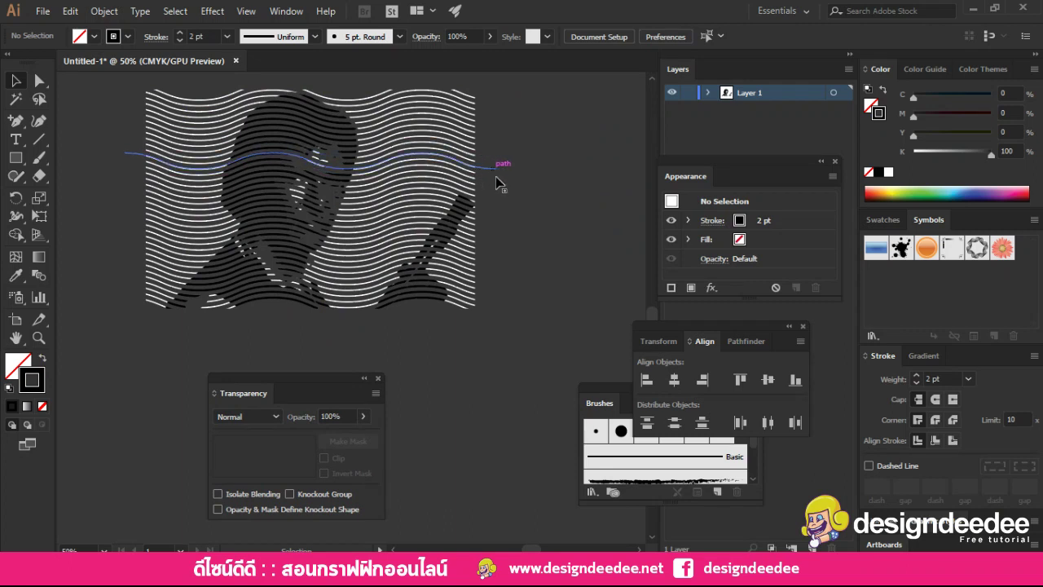
pyautogui.moveTo(322, 383); pyautogui.dragTo(341, 356)
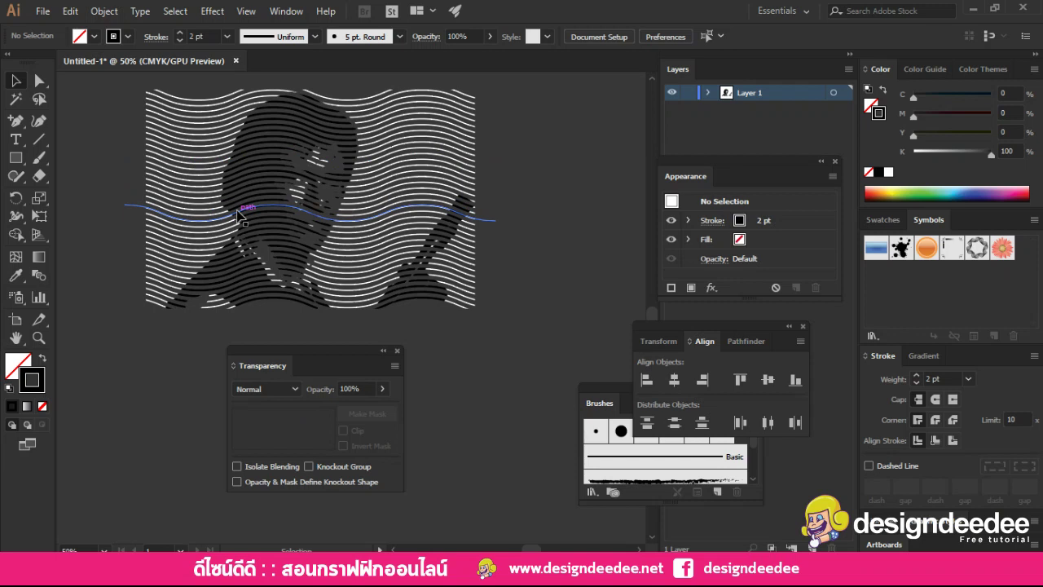
pyautogui.hotkey('alt', 'Tab')
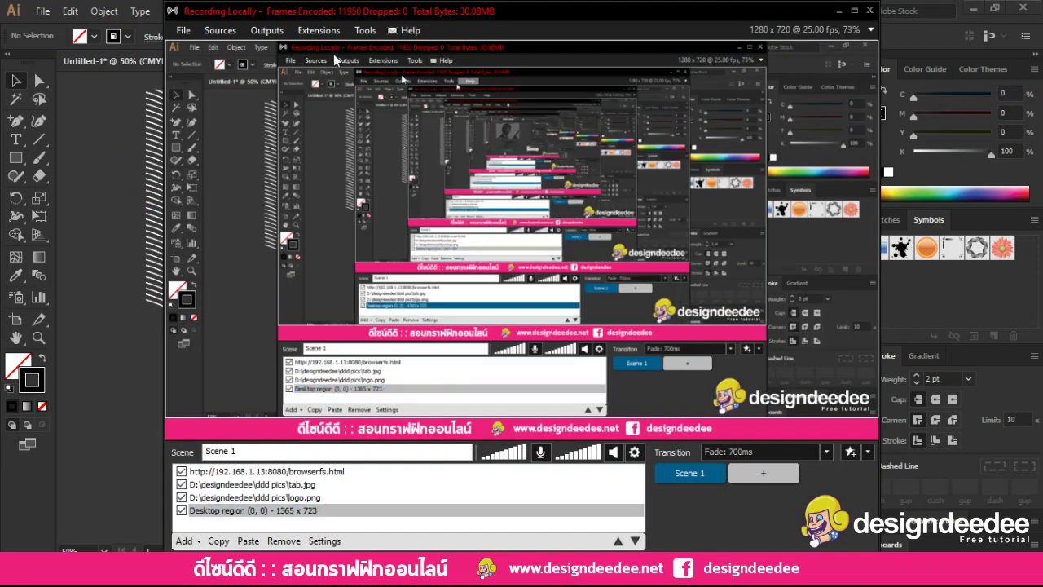